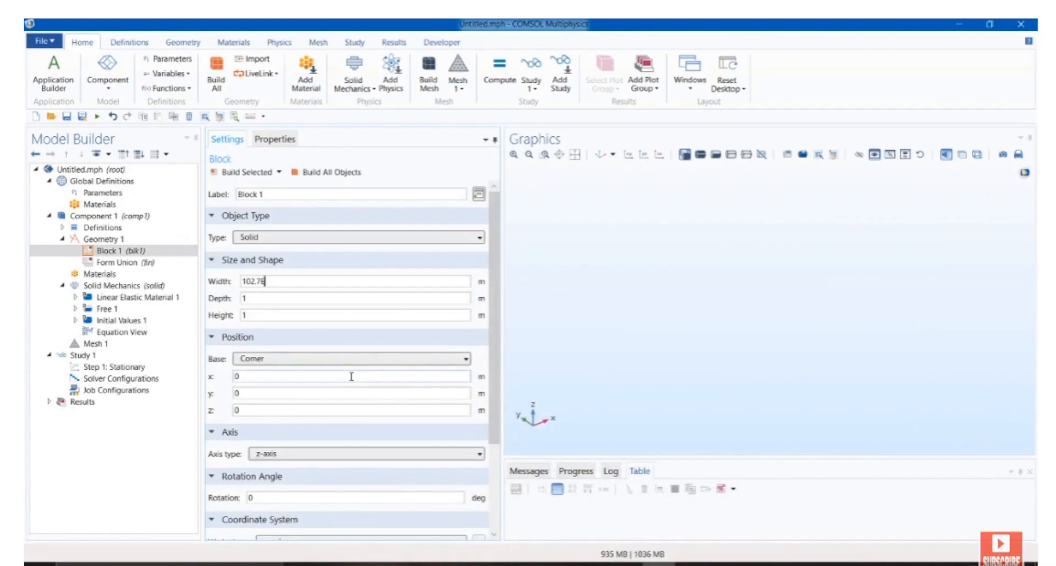
# - Set Block 1 to width 102.7E-3 m, depth 25.4E-3 m and height 1.6E-3 m, and build it
pyautogui.write('3')
pyautogui.click(277, 298)
pyautogui.write('24')
pyautogui.hotkey('alt', 'Tab')
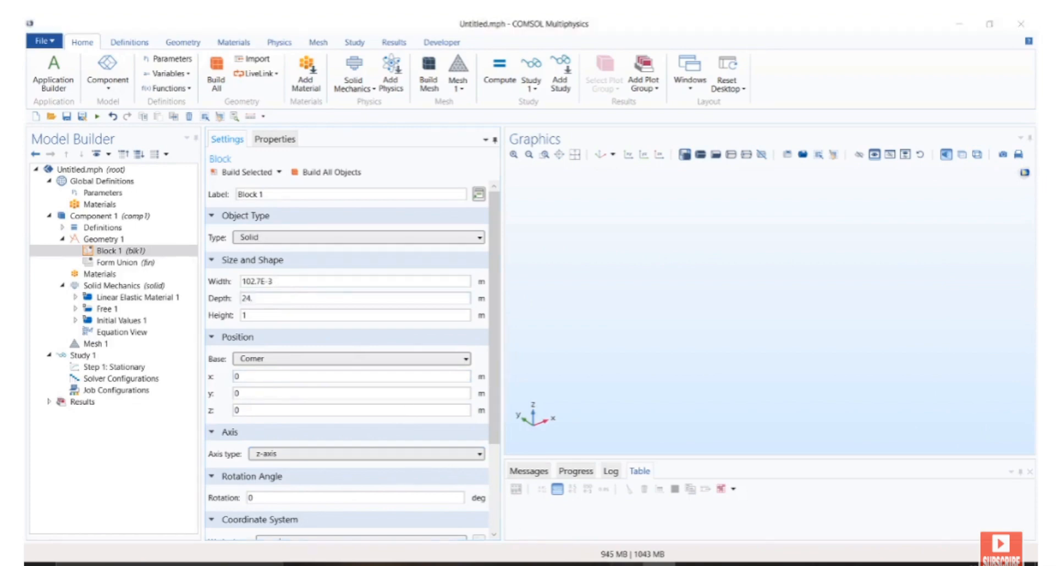
pyautogui.hotkey('alt', 'Tab')
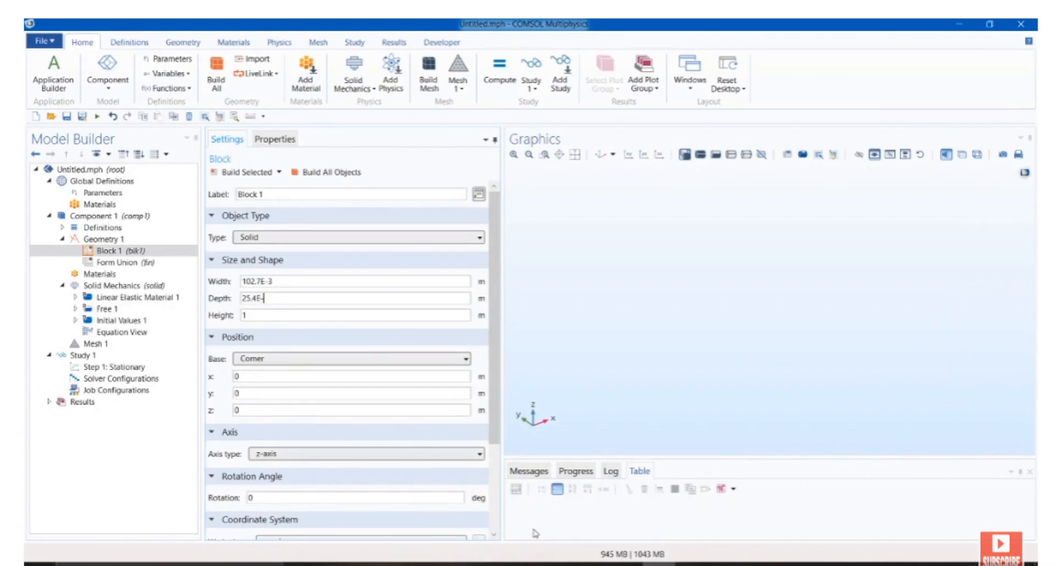
pyautogui.hotkey('alt', 'Tab')
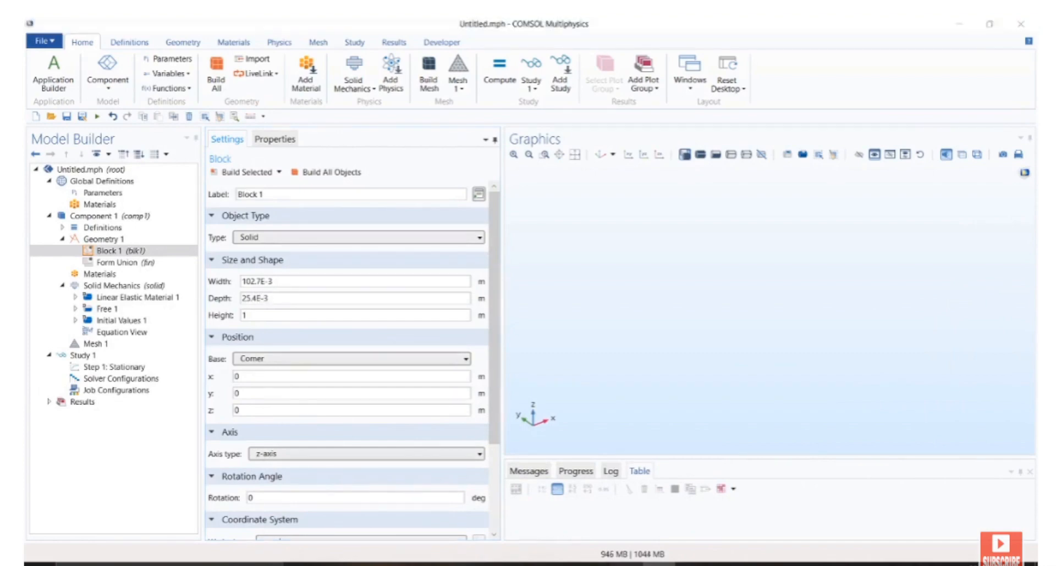
pyautogui.hotkey('alt', 'Tab')
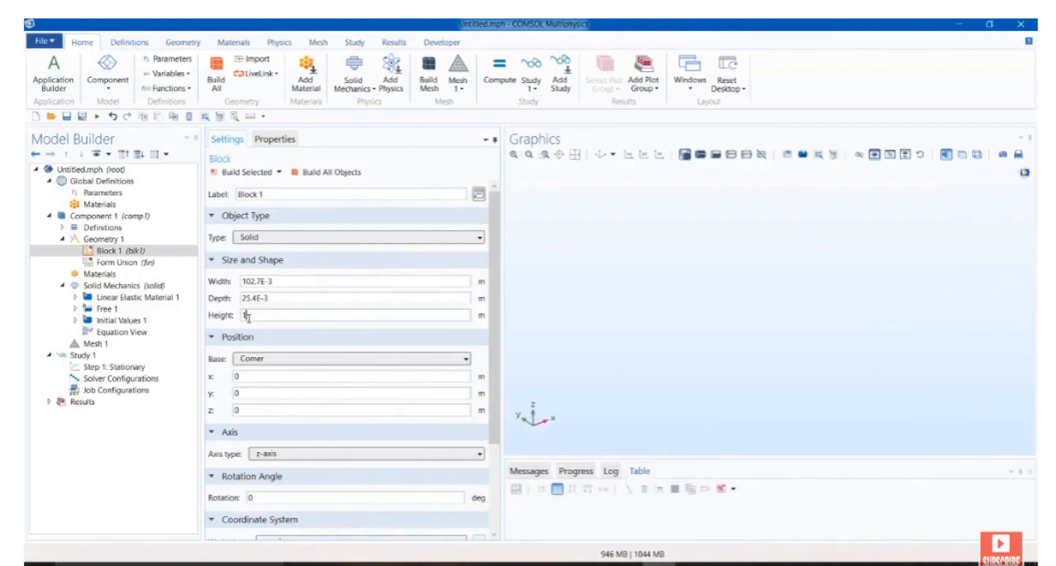
pyautogui.write('.6E-3')
pyautogui.click(235, 171)
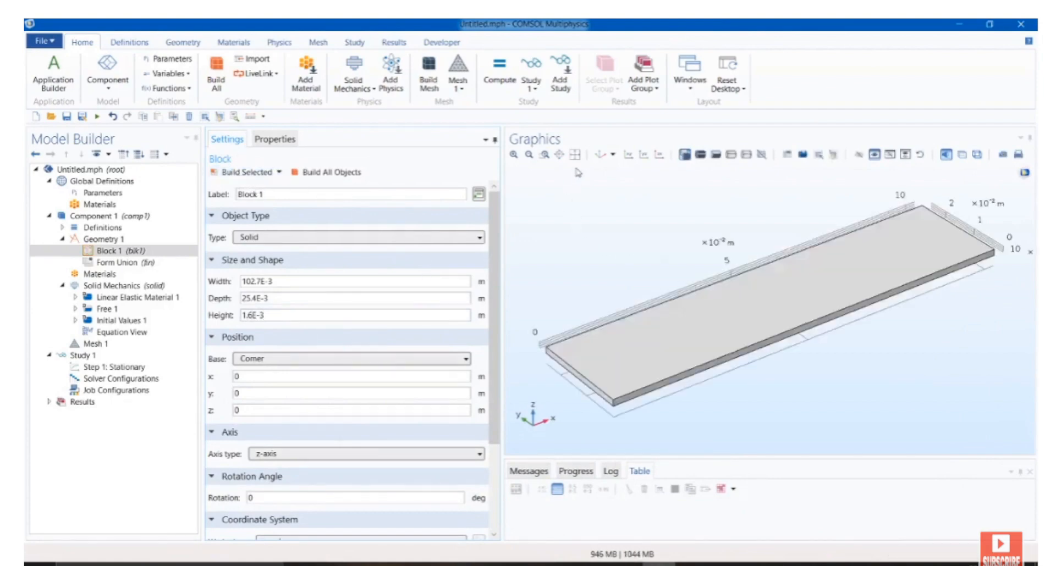
pyautogui.moveTo(597, 233)
pyautogui.mouseDown()
pyautogui.moveTo(585, 211)
pyautogui.moveTo(587, 223)
pyautogui.mouseUp()
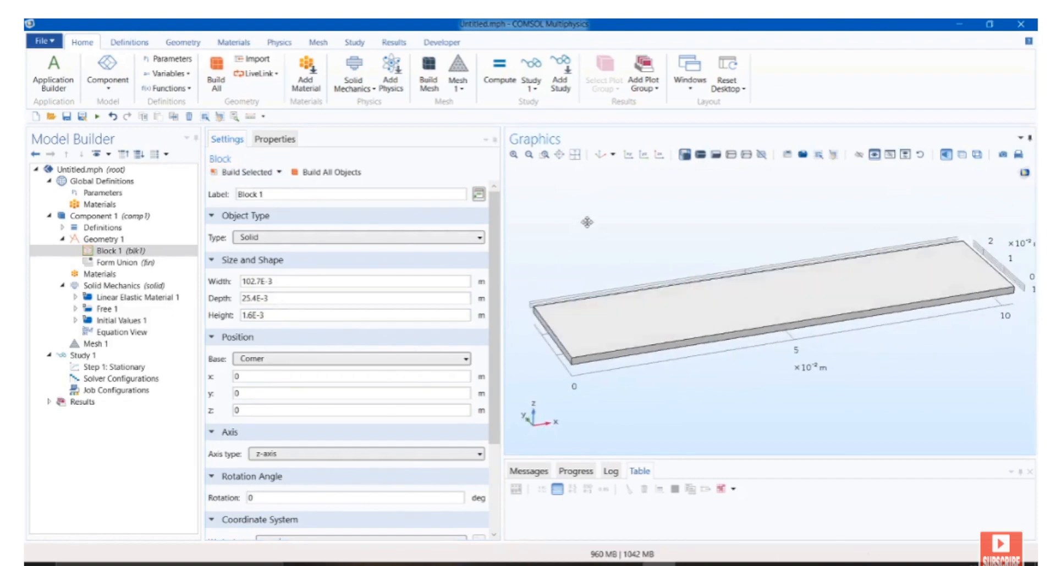
# - Duplicate Block 1, position the copy at x 90E-3 m and y -3.2E-3 m, and build it
pyautogui.rightClick(107, 251)
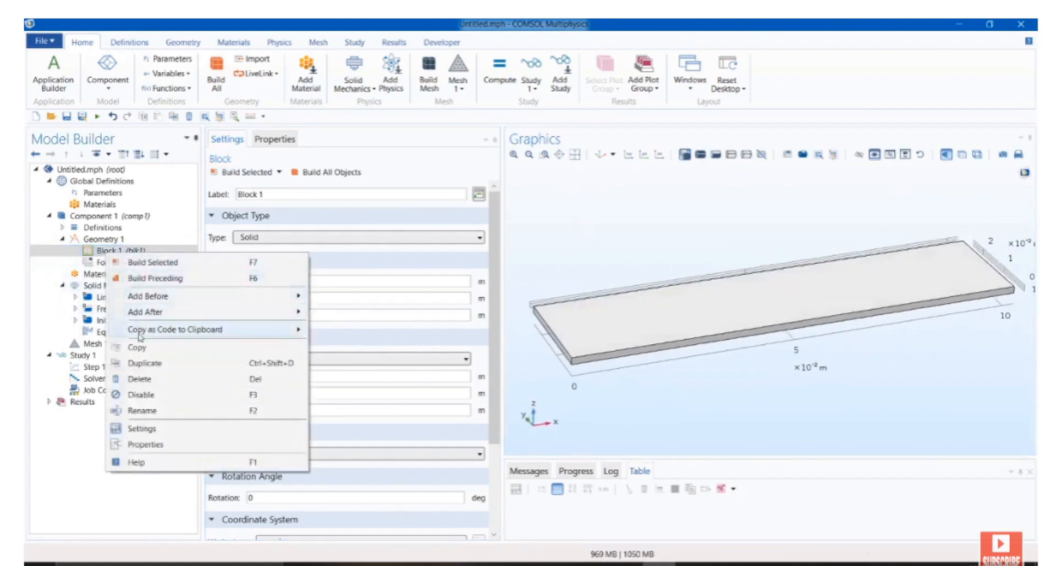
pyautogui.click(141, 364)
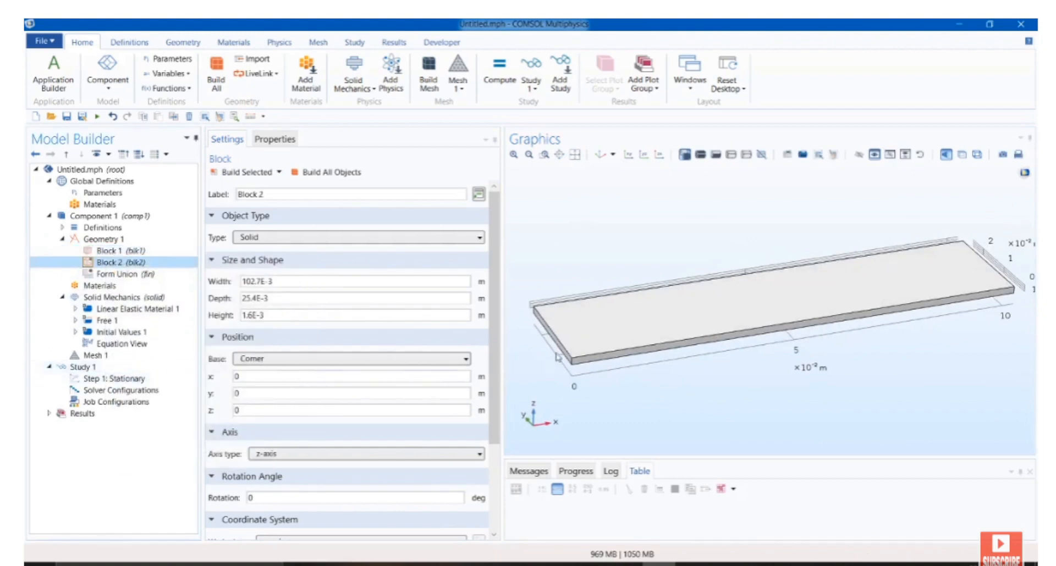
pyautogui.moveTo(553, 401); pyautogui.dragTo(530, 385)
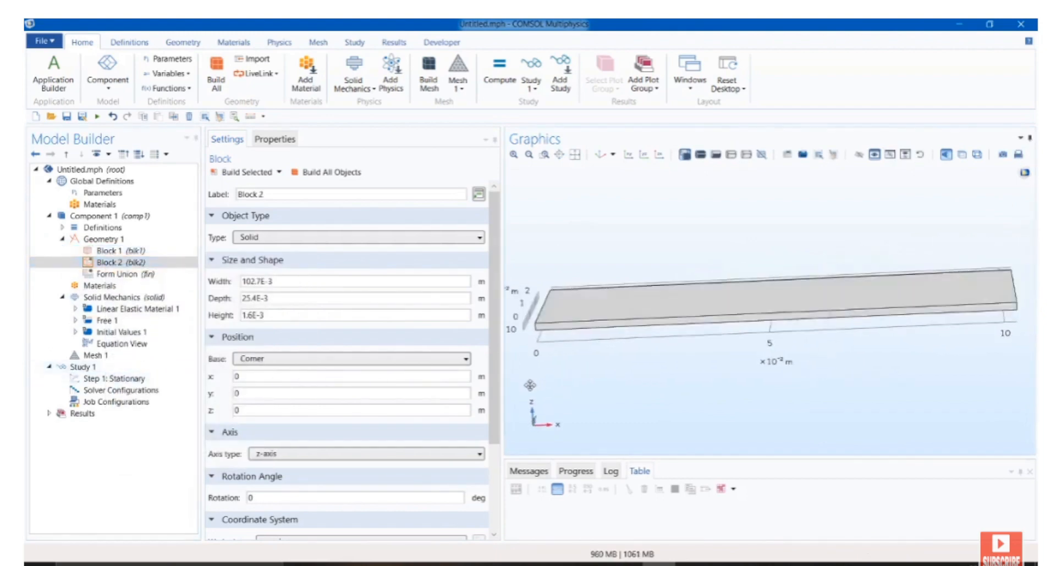
pyautogui.click(266, 375)
pyautogui.write('90')
pyautogui.click(259, 394)
pyautogui.write('-3.2E-3')
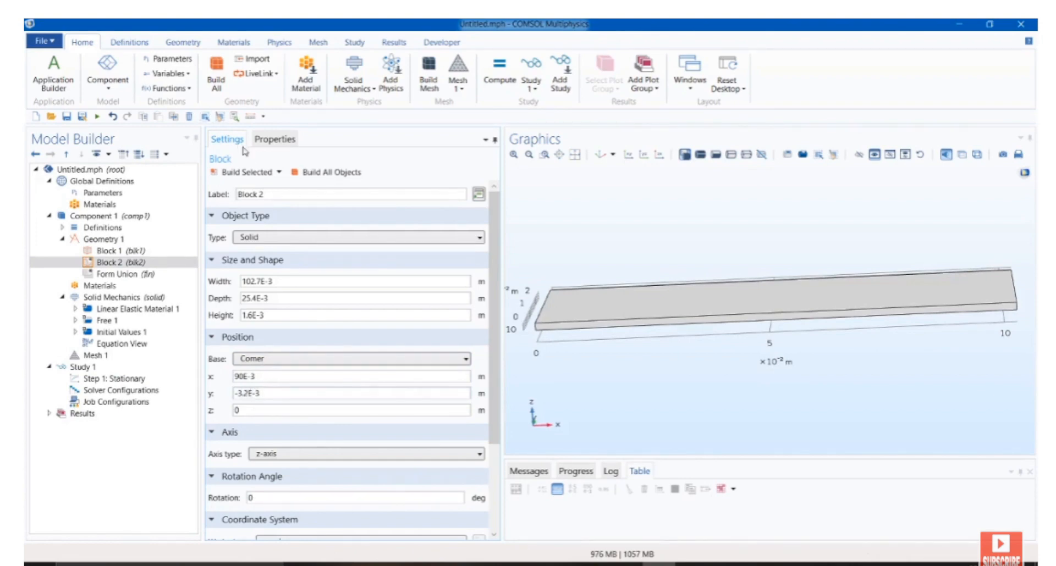
pyautogui.click(245, 172)
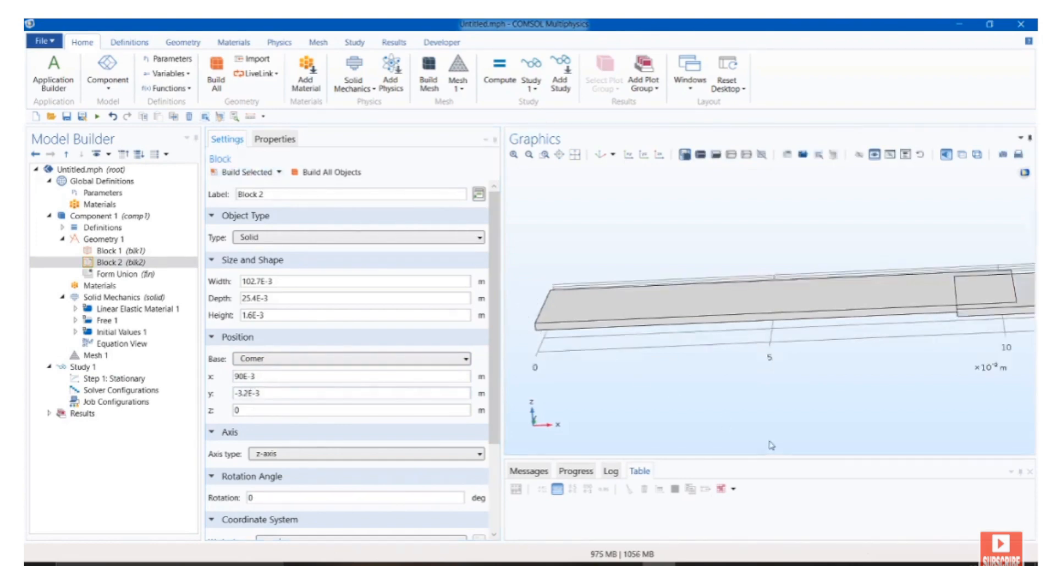
pyautogui.moveTo(768, 441)
pyautogui.mouseDown()
pyautogui.moveTo(780, 443)
pyautogui.moveTo(776, 395)
pyautogui.moveTo(795, 430)
pyautogui.moveTo(771, 430)
pyautogui.mouseUp()
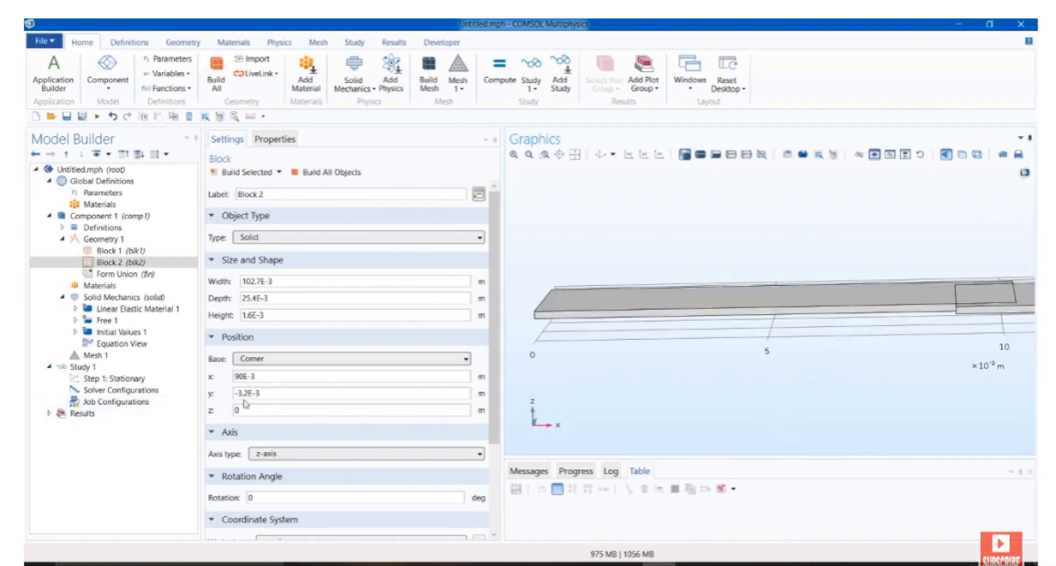
# - Move Block 2's -3.2E-3 m offset from y to z, set y to 0, and rebuild the block
pyautogui.moveTo(270, 394); pyautogui.dragTo(238, 393)
pyautogui.rightClick(248, 395)
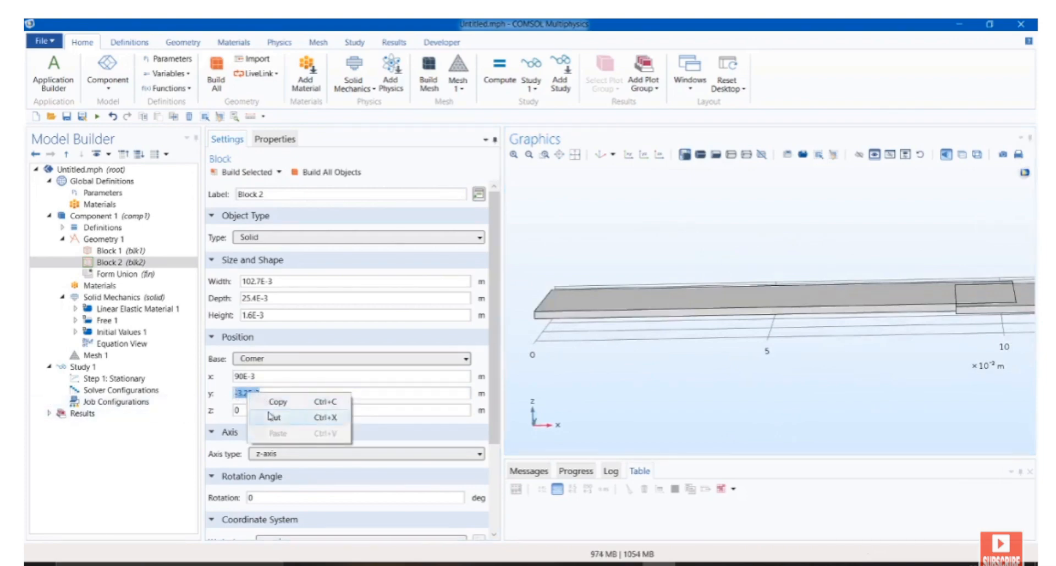
pyautogui.click(269, 417)
pyautogui.click(258, 410)
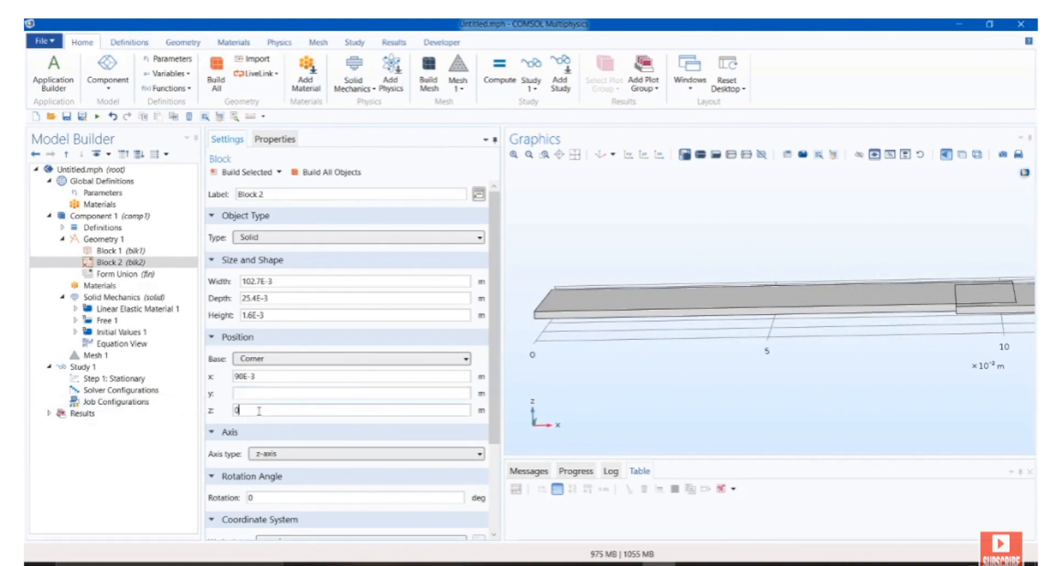
pyautogui.rightClick(259, 410)
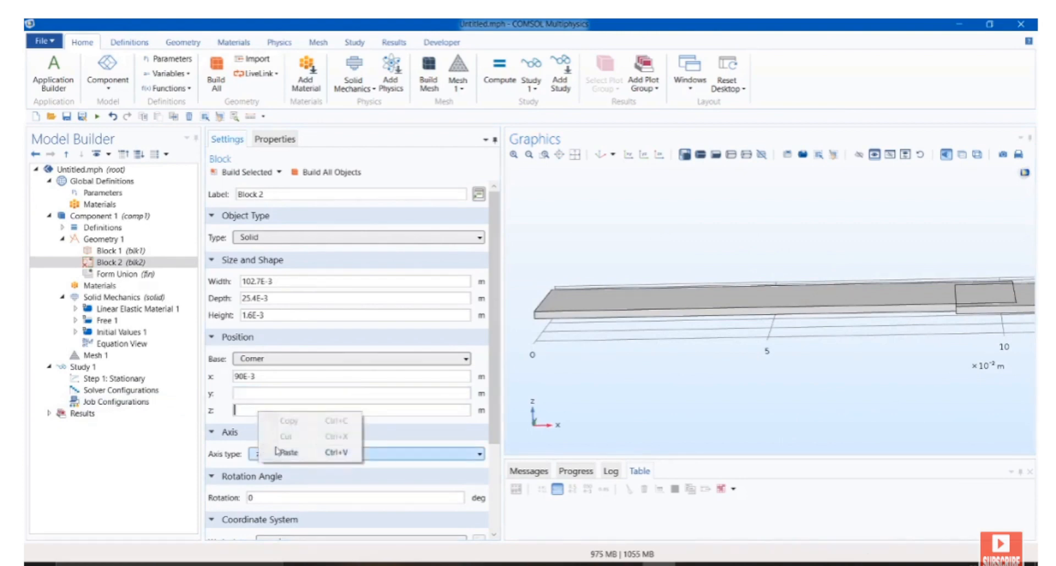
pyautogui.click(298, 449)
pyautogui.click(252, 393)
pyautogui.write('0')
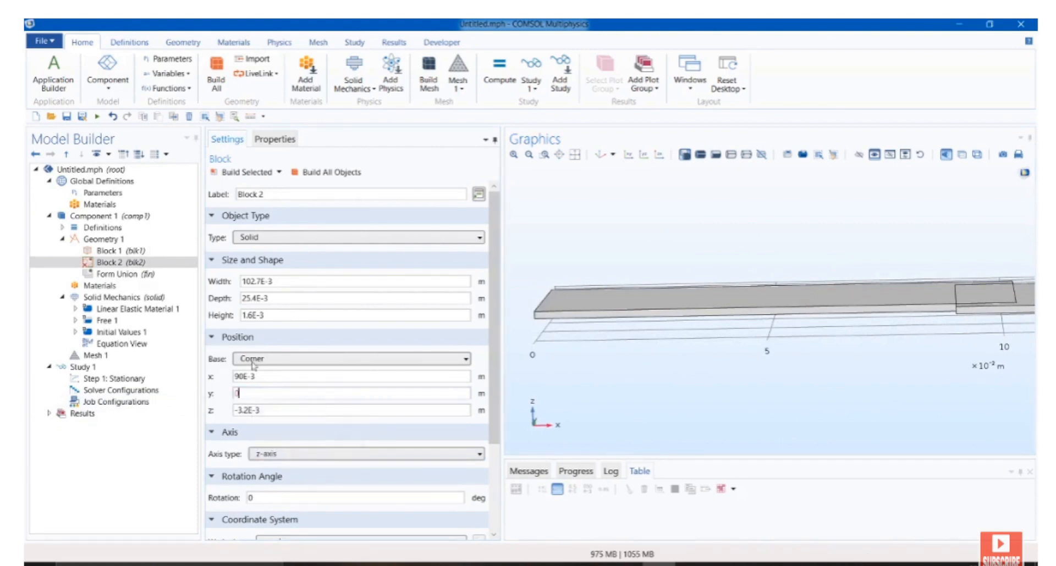
pyautogui.click(232, 175)
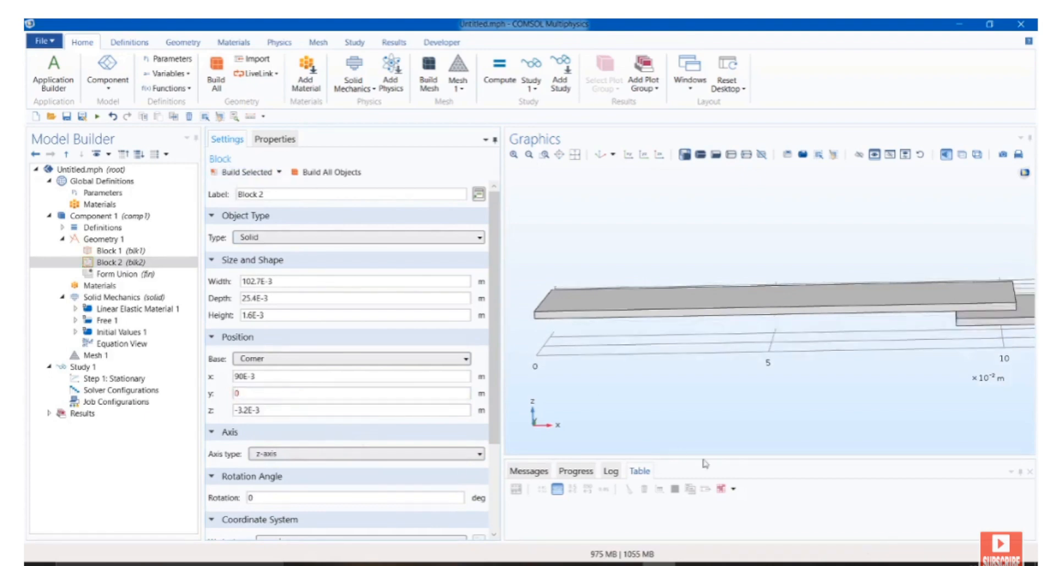
pyautogui.moveTo(691, 388); pyautogui.dragTo(694, 368)
pyautogui.click(575, 156)
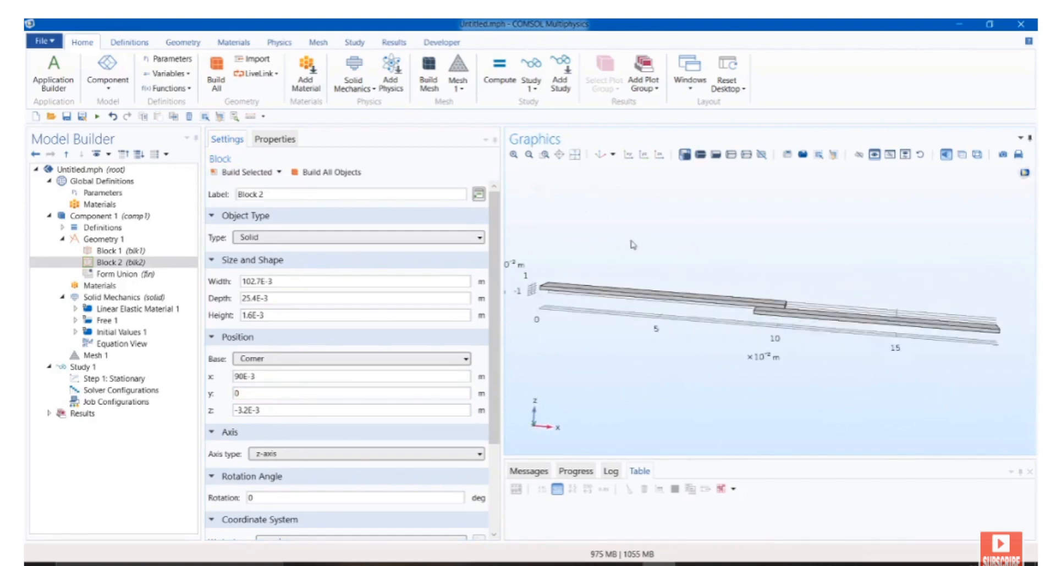
pyautogui.moveTo(634, 247)
pyautogui.mouseDown()
pyautogui.moveTo(629, 282)
pyautogui.moveTo(635, 242)
pyautogui.moveTo(637, 258)
pyautogui.mouseUp()
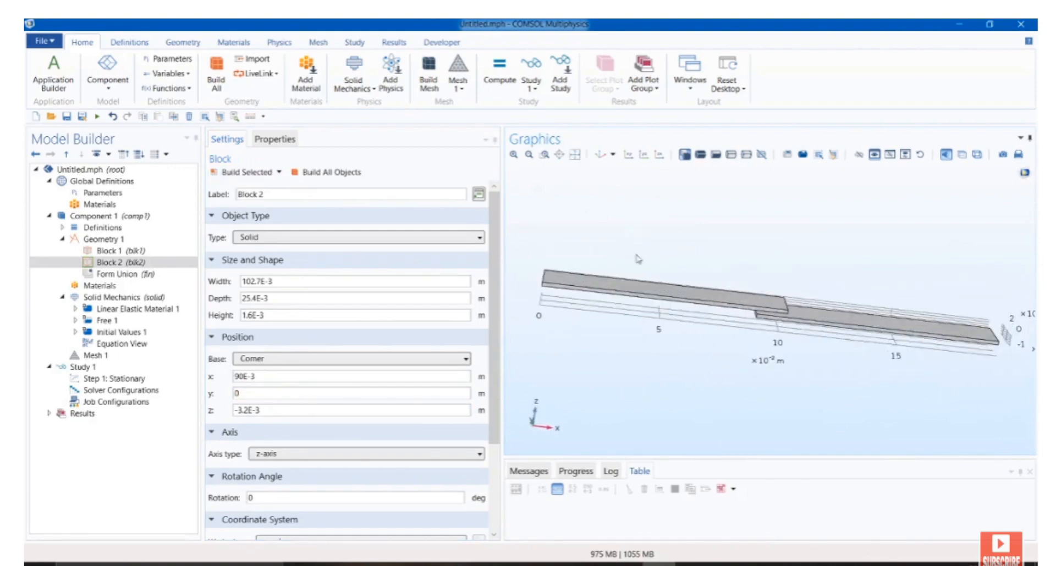
# - Check the lap joint drawing, then duplicate Block 2 and set the copy's z position to -1.6E-3 m
pyautogui.click(626, 565)
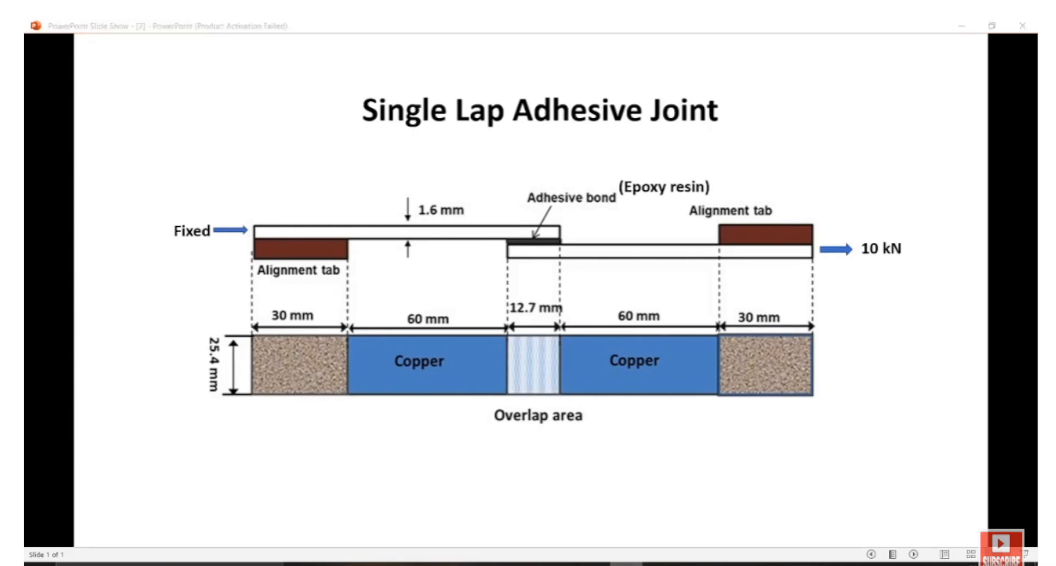
pyautogui.click(658, 565)
pyautogui.click(113, 263)
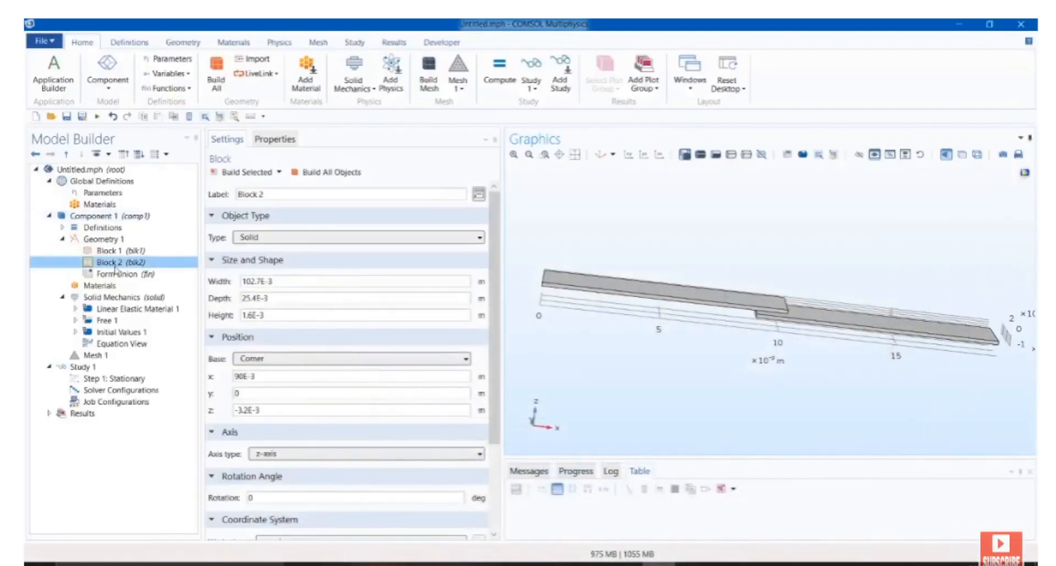
pyautogui.rightClick(114, 269)
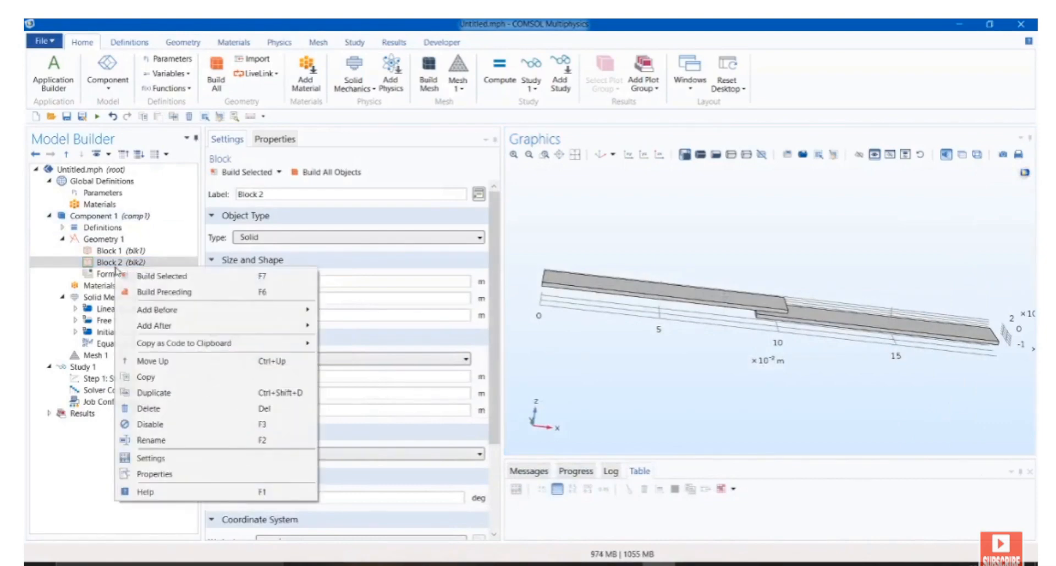
pyautogui.click(167, 392)
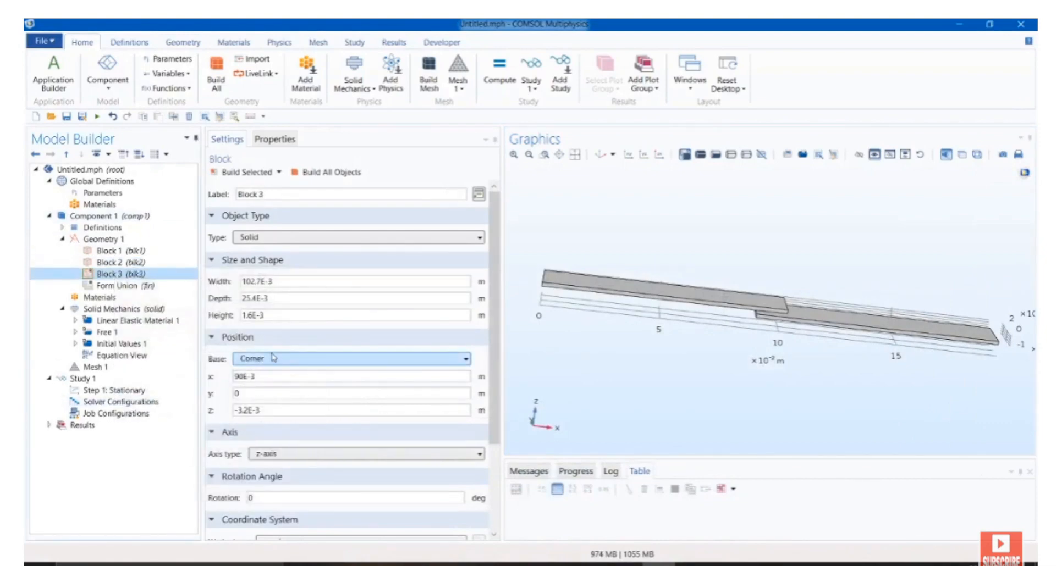
pyautogui.click(248, 410)
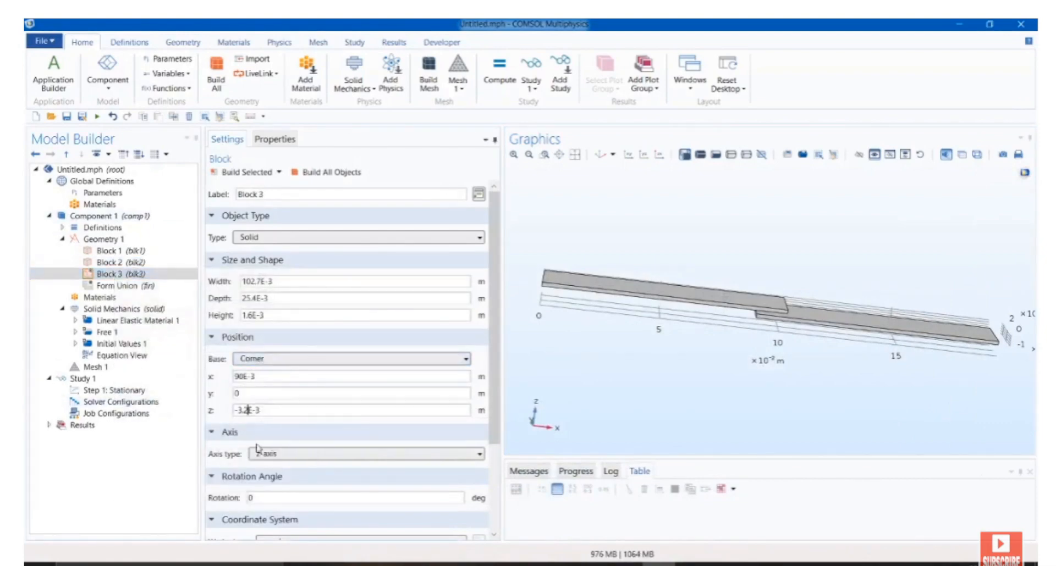
pyautogui.press('BackSpace')
pyautogui.press('BackSpace')
pyautogui.press('BackSpace')
pyautogui.write('1.6')
# - Set Block 3's width to 12.7E-3 m, build it, and inspect the overlap between the two plates
pyautogui.press('BackSpace')
pyautogui.press('BackSpace')
pyautogui.press('BackSpace')
pyautogui.press('BackSpace')
pyautogui.press('BackSpace')
pyautogui.write('12.7')
pyautogui.click(543, 155)
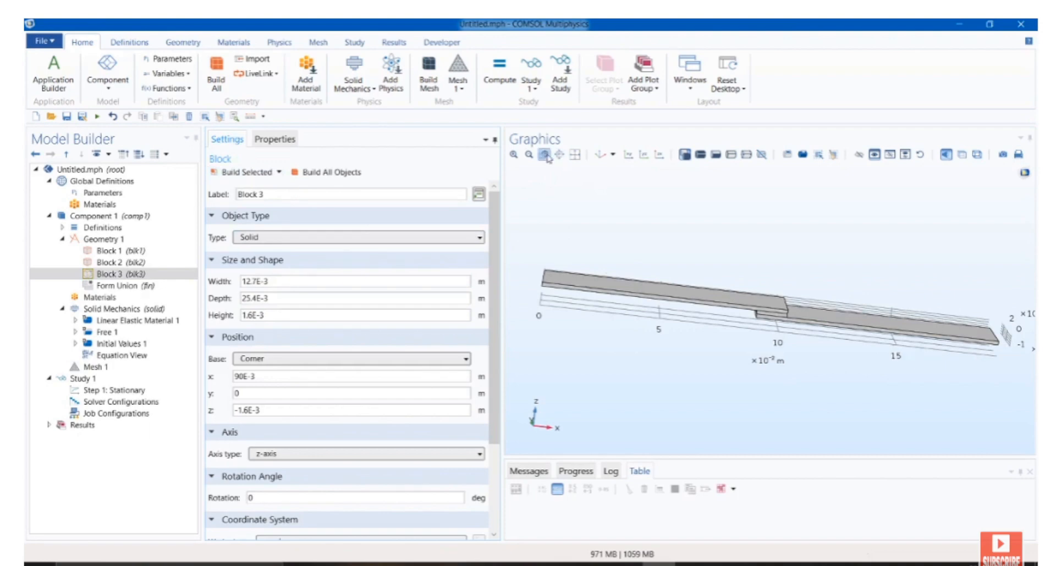
pyautogui.moveTo(737, 292); pyautogui.dragTo(787, 326)
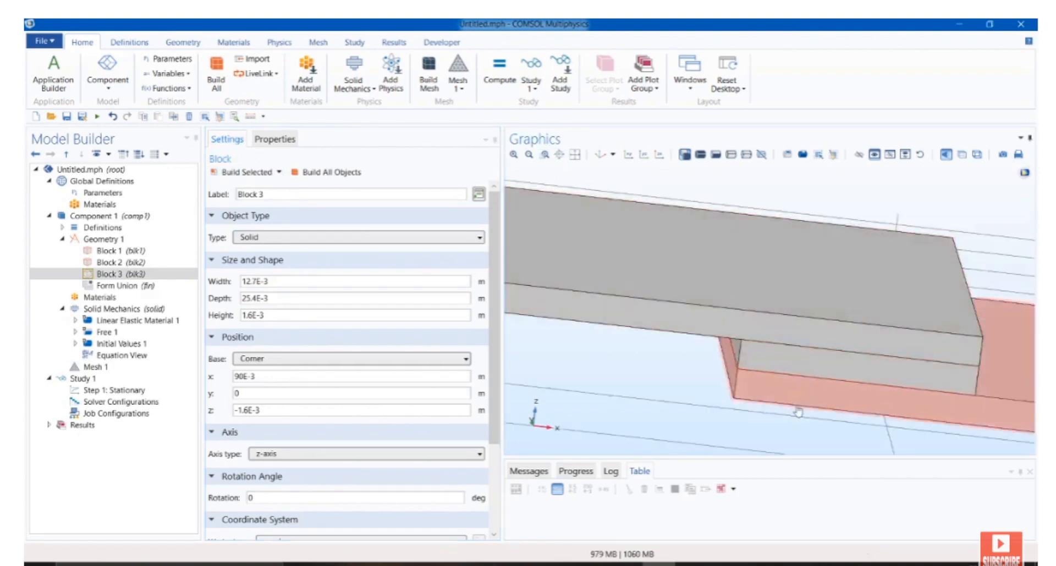
pyautogui.click(575, 156)
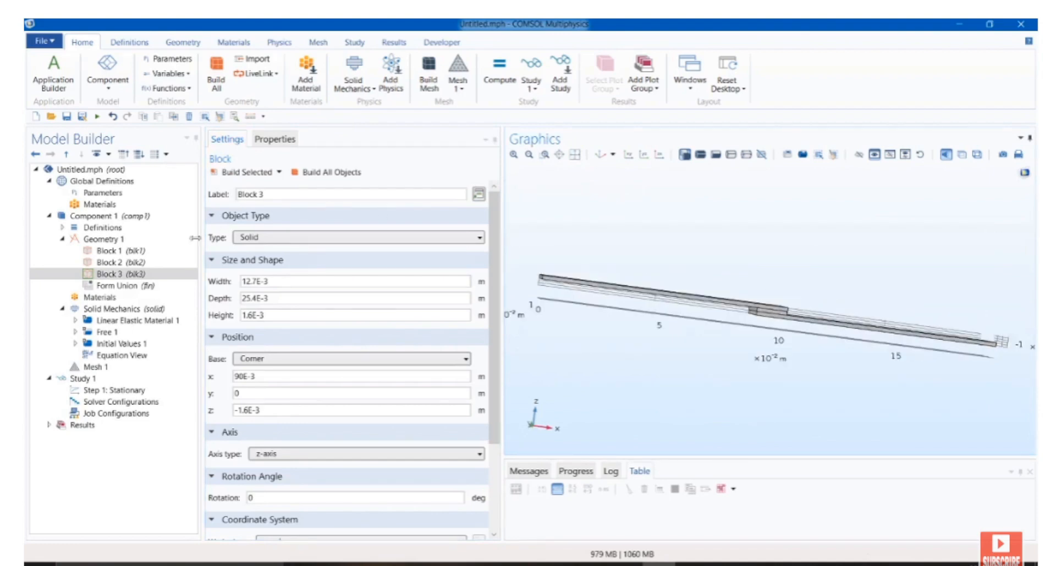
# - Create a Union of blocks blk1, blk2 and blk3, and build all geometry objects
pyautogui.click(183, 42)
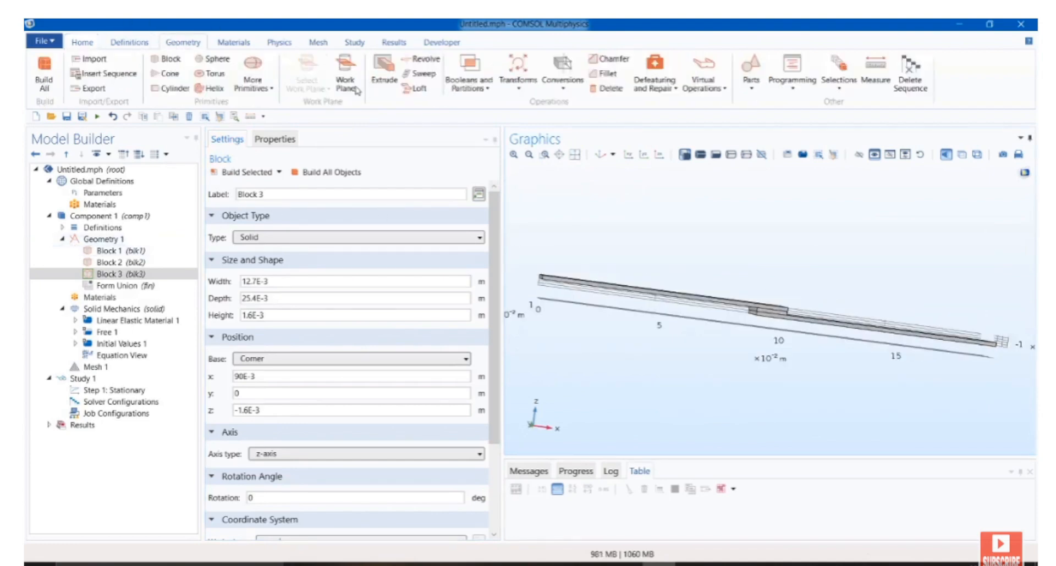
pyautogui.click(468, 84)
pyautogui.click(495, 102)
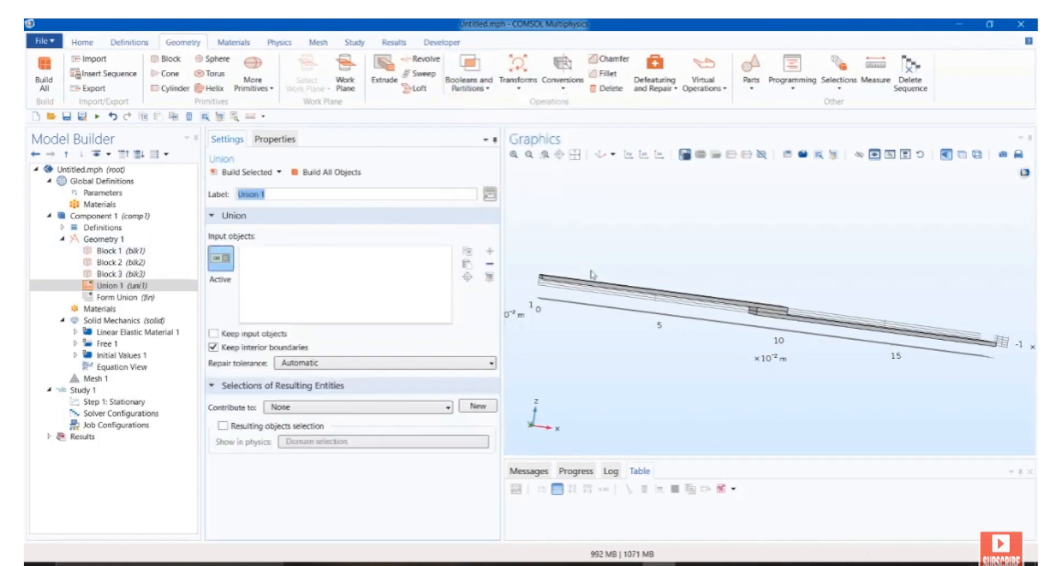
pyautogui.click(592, 277)
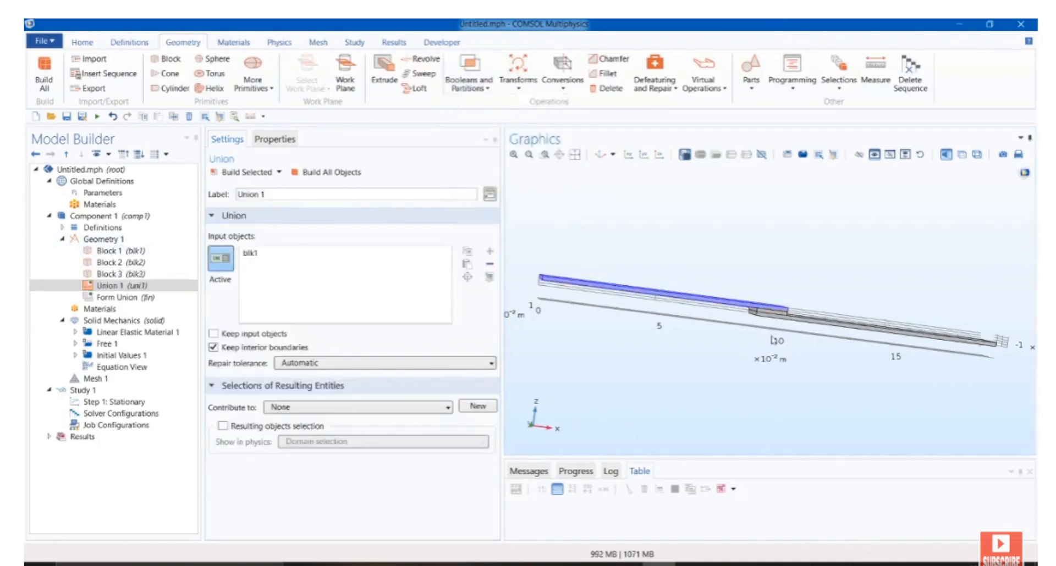
pyautogui.click(769, 318)
pyautogui.click(768, 315)
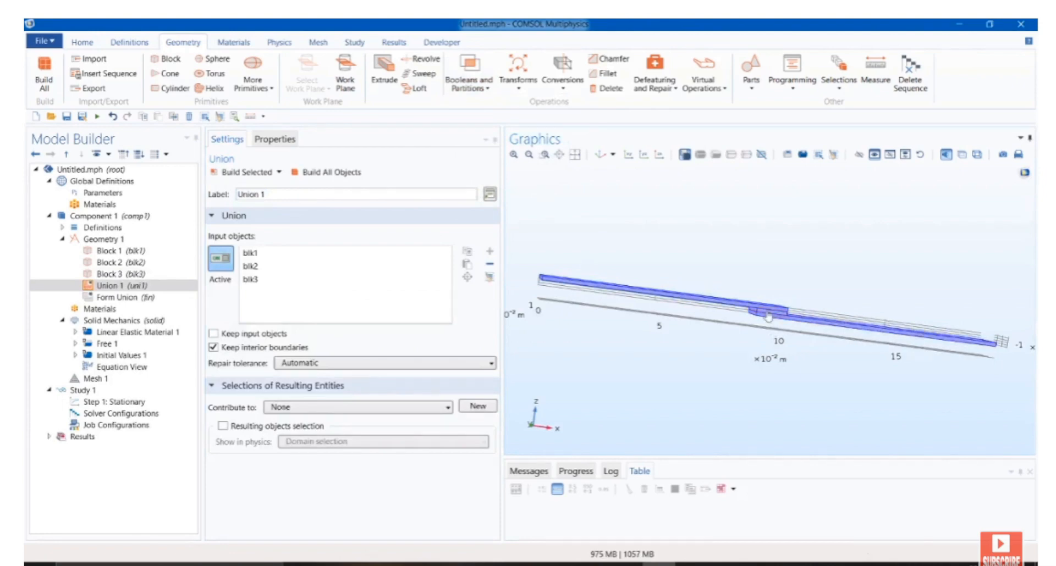
pyautogui.click(301, 173)
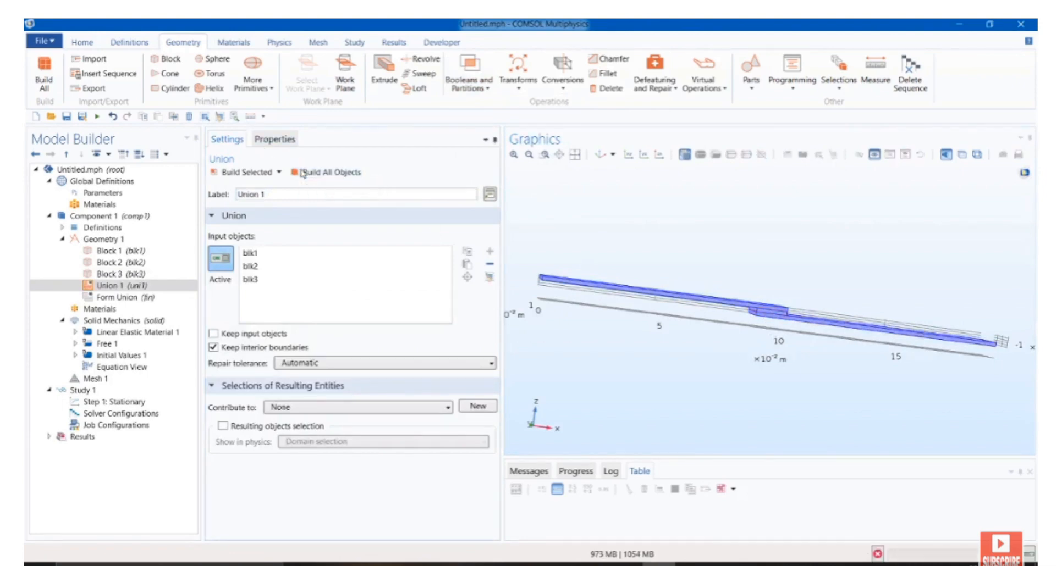
# - Start adding a library material to Component 1 and search the material library for copper
pyautogui.click(101, 310)
pyautogui.rightClick(105, 311)
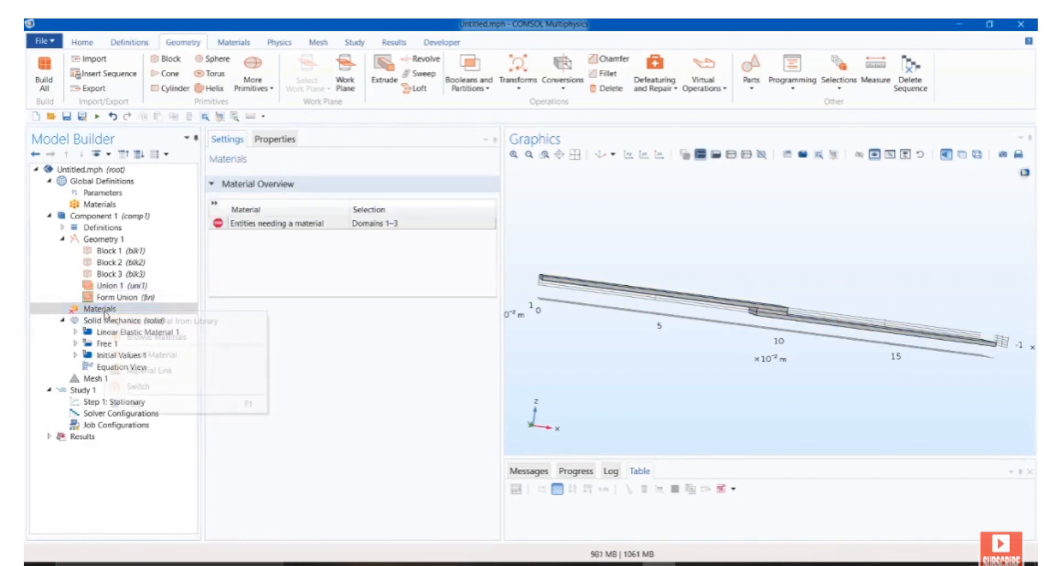
pyautogui.click(144, 323)
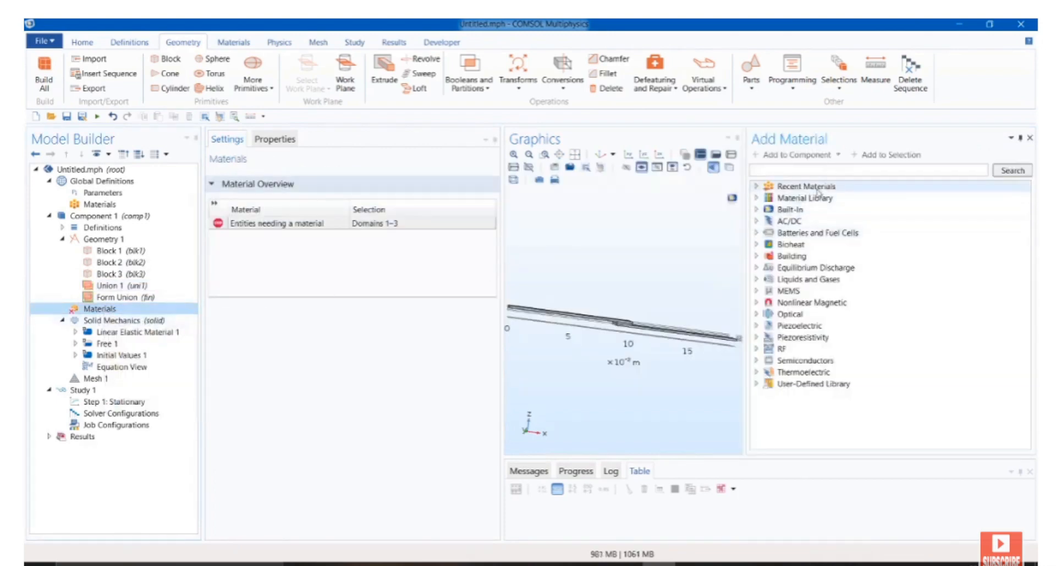
pyautogui.click(801, 171)
pyautogui.write('c')
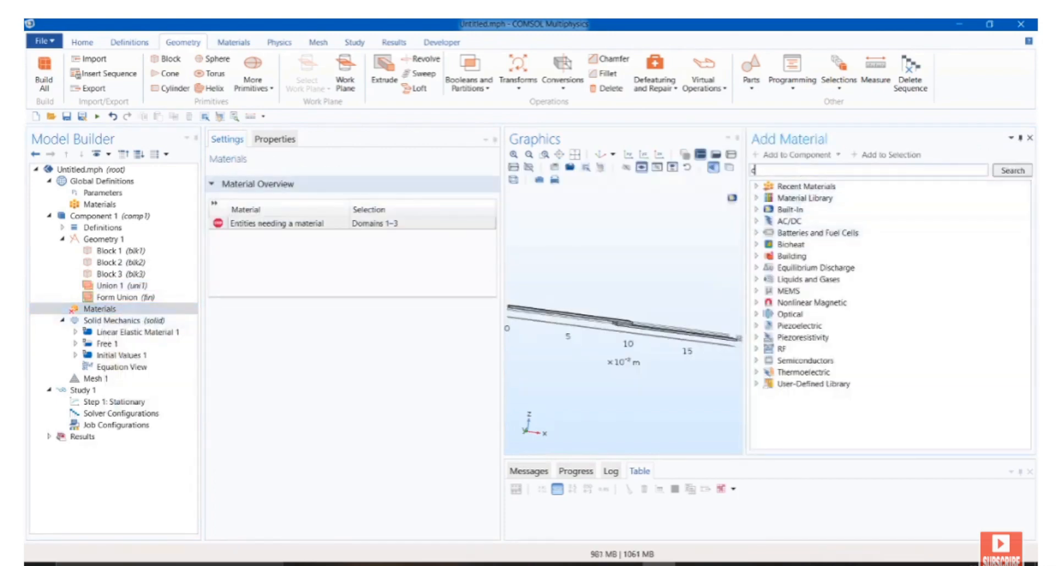
pyautogui.write('opper')
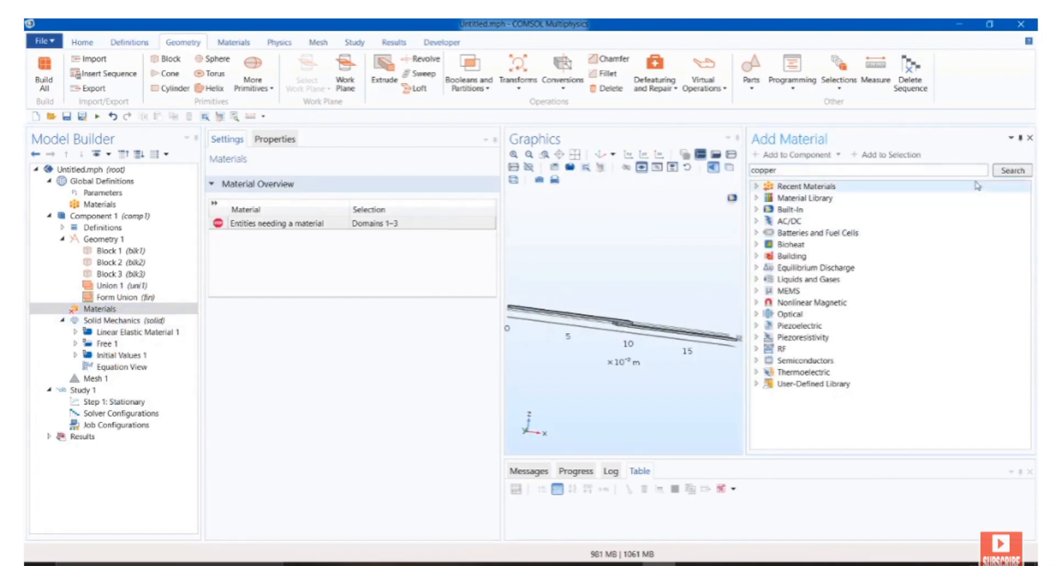
pyautogui.click(1017, 171)
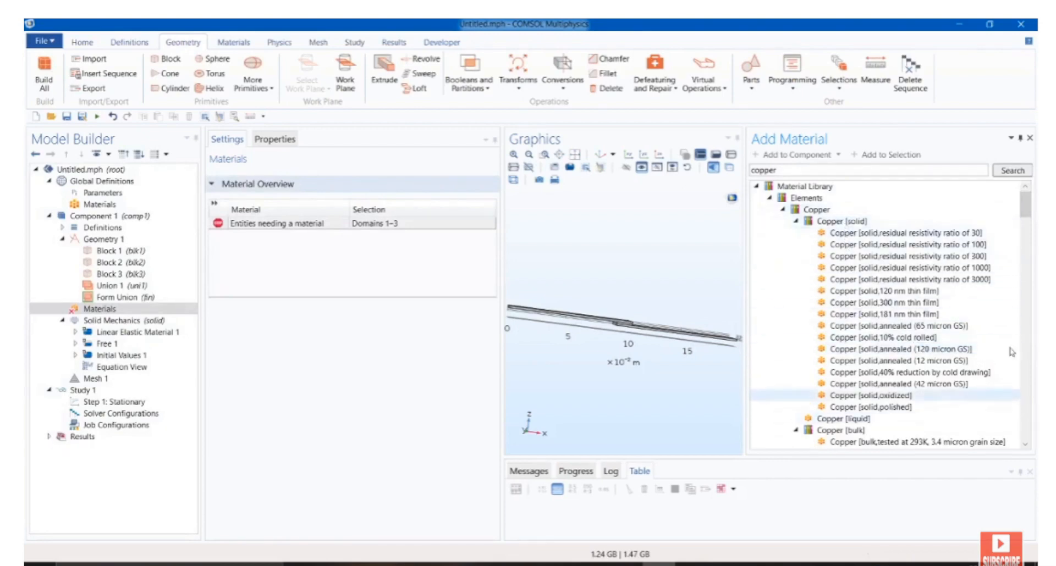
# - Add the Built-in Copper material to Component 1 and exclude the adhesive block, keeping only plate domains 1 and 2
pyautogui.moveTo(1024, 215); pyautogui.dragTo(1034, 442)
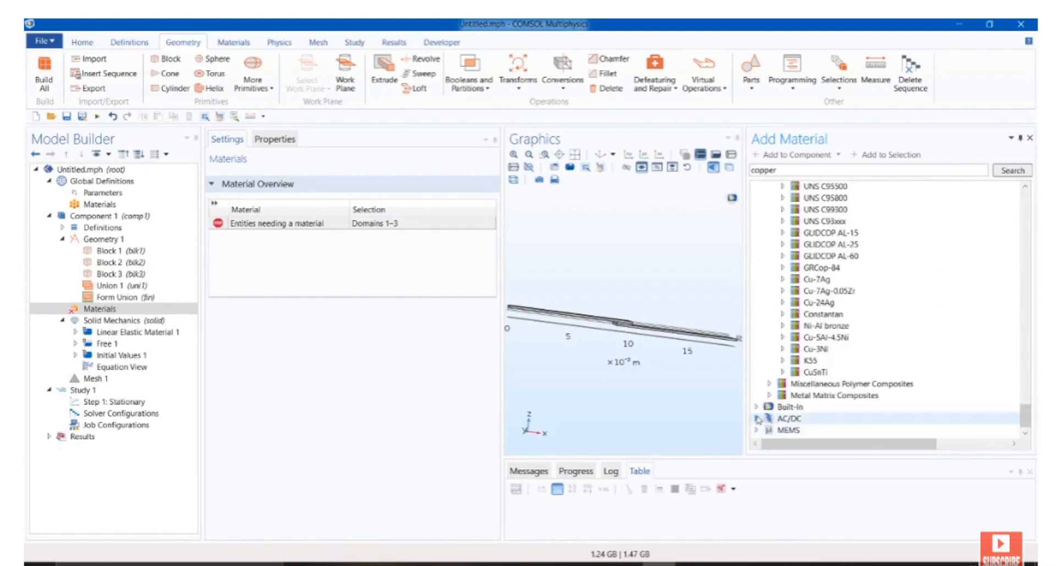
pyautogui.doubleClick(836, 408)
pyautogui.click(813, 430)
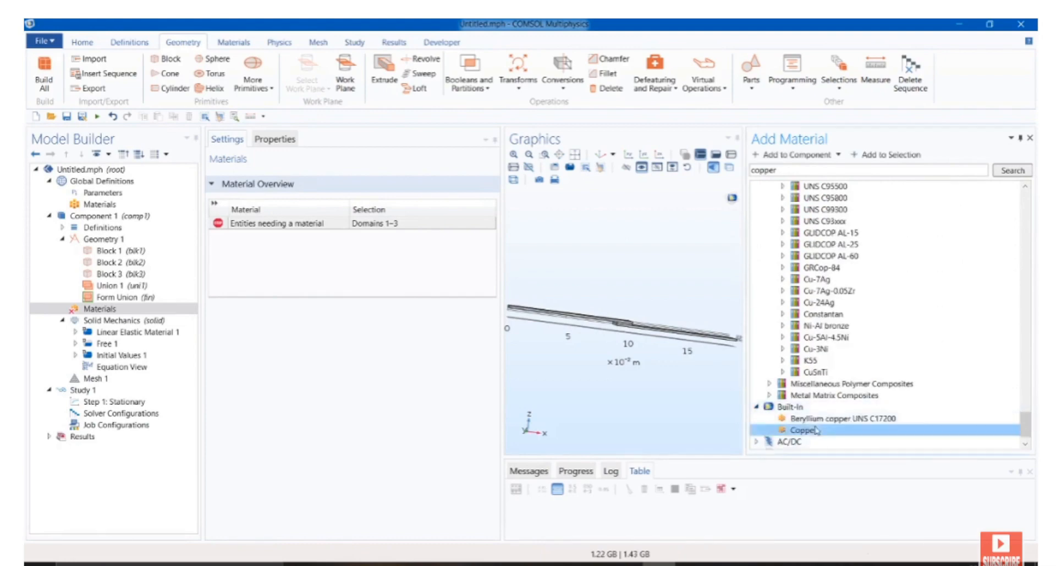
pyautogui.rightClick(813, 429)
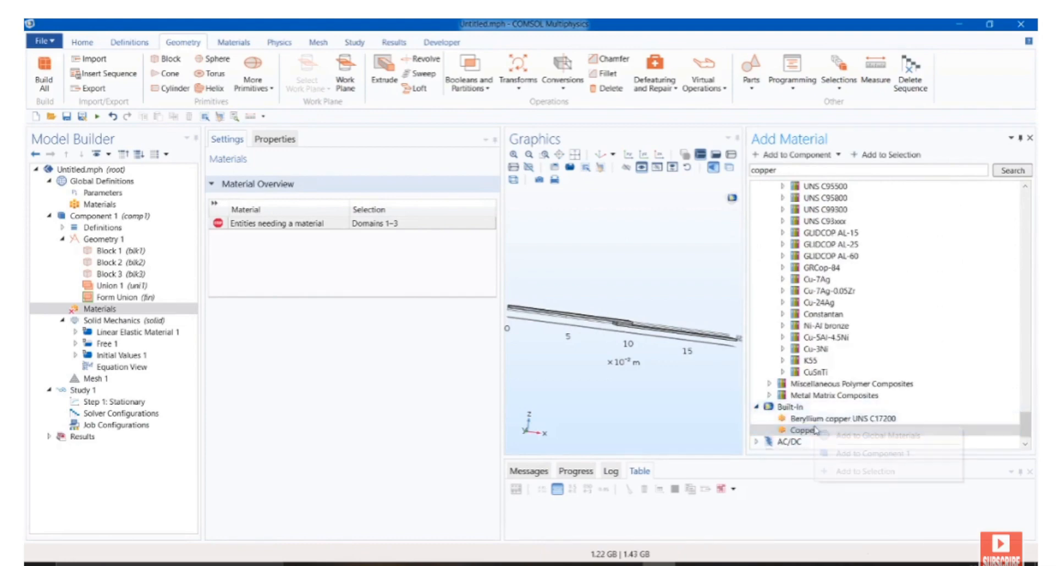
pyautogui.click(849, 454)
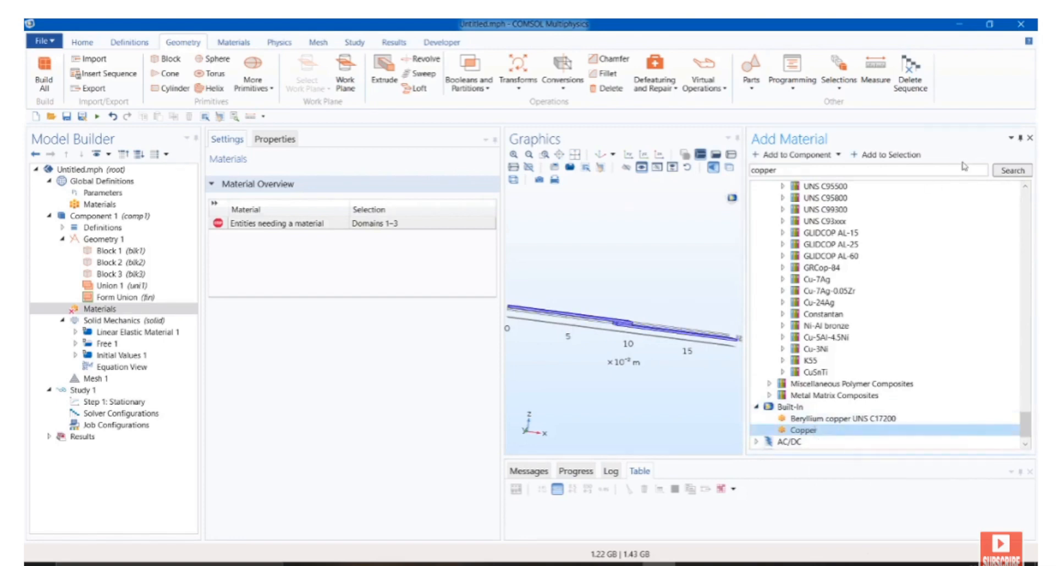
pyautogui.click(1030, 138)
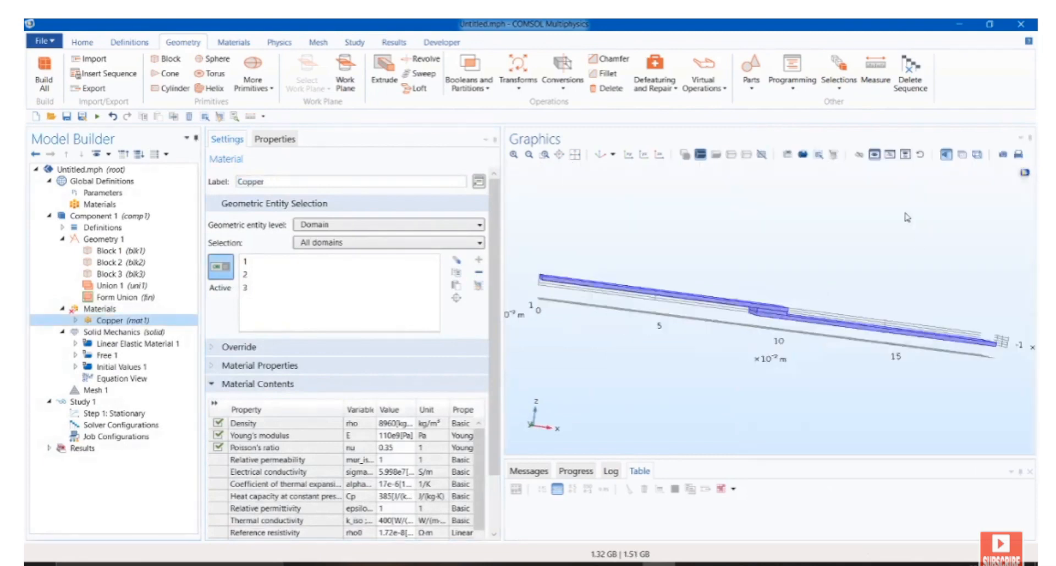
pyautogui.click(768, 318)
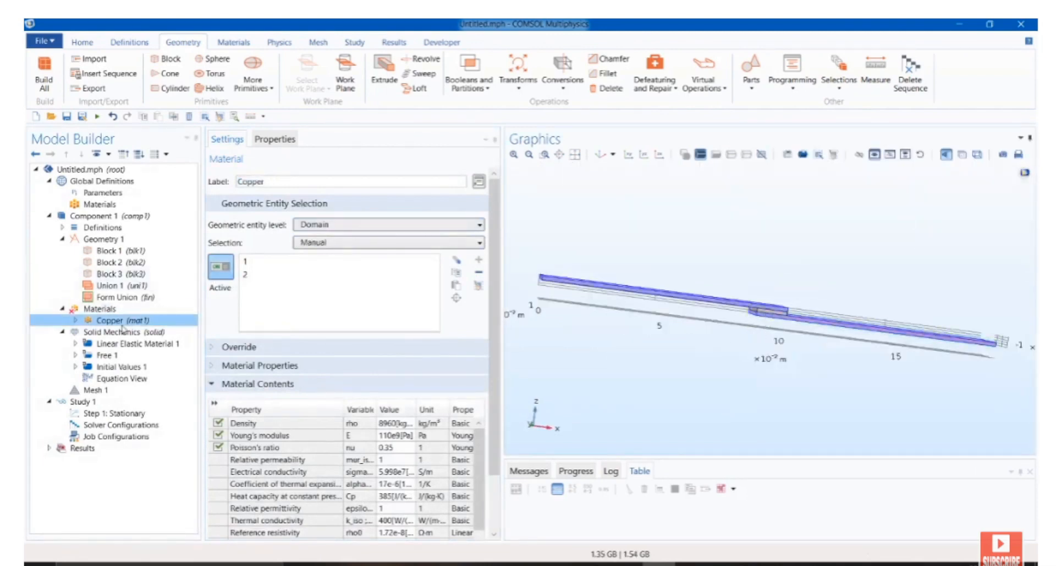
# - Start adding a second library material and search the material library for epoxy
pyautogui.click(112, 310)
pyautogui.rightClick(113, 312)
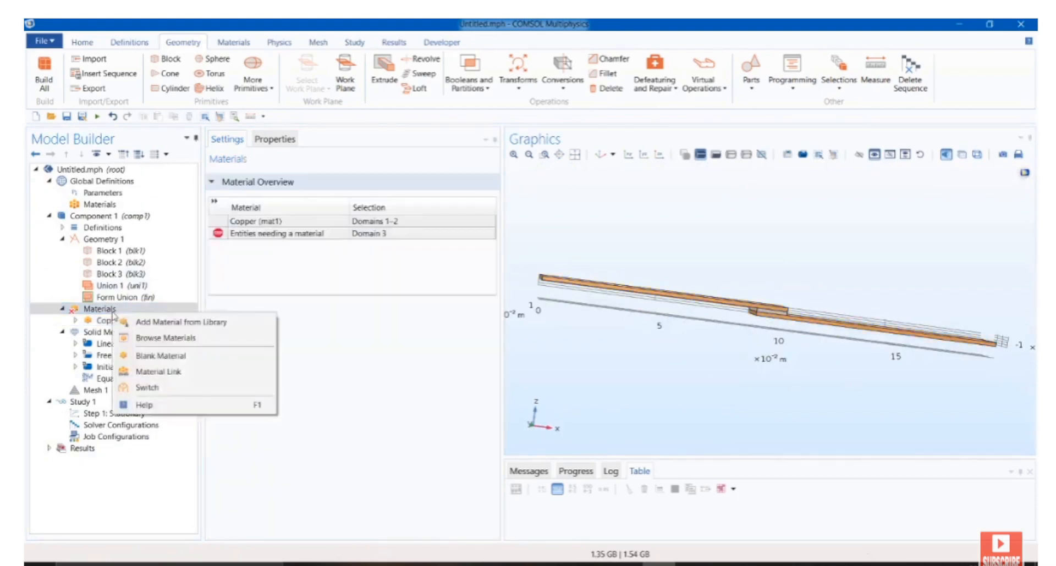
pyautogui.click(165, 323)
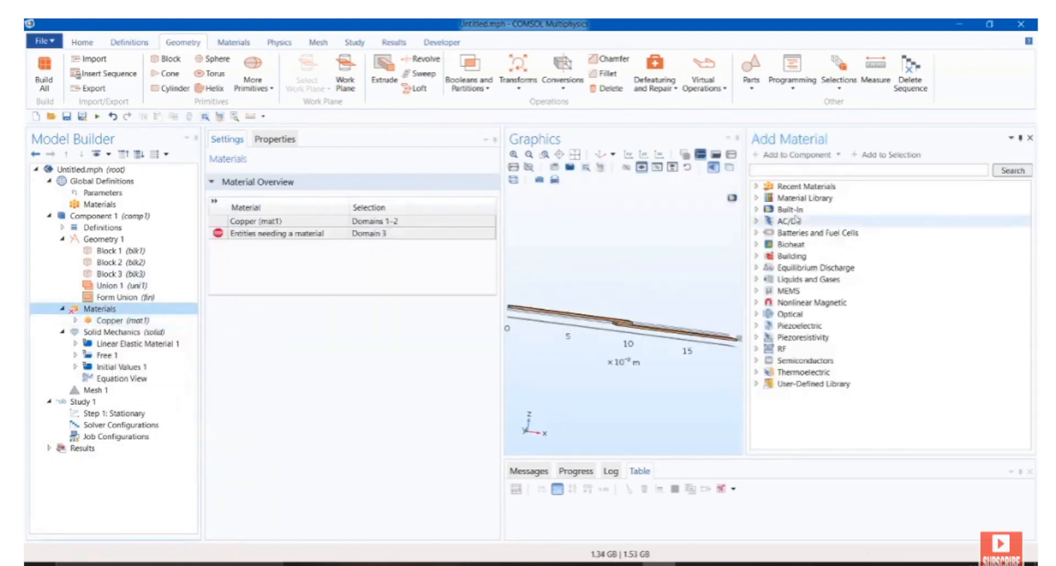
pyautogui.click(804, 171)
pyautogui.write('c')
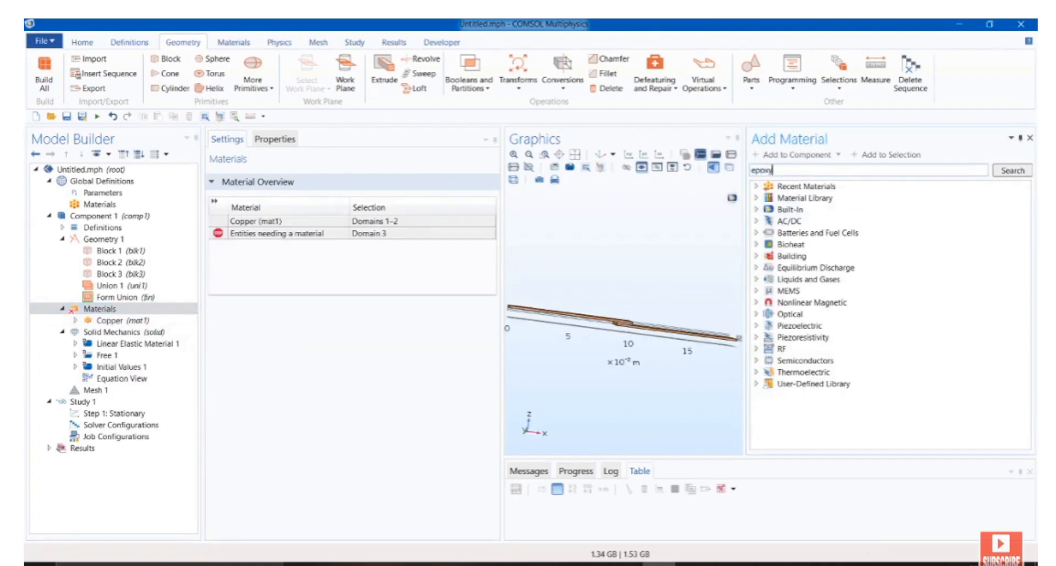
pyautogui.click(1012, 171)
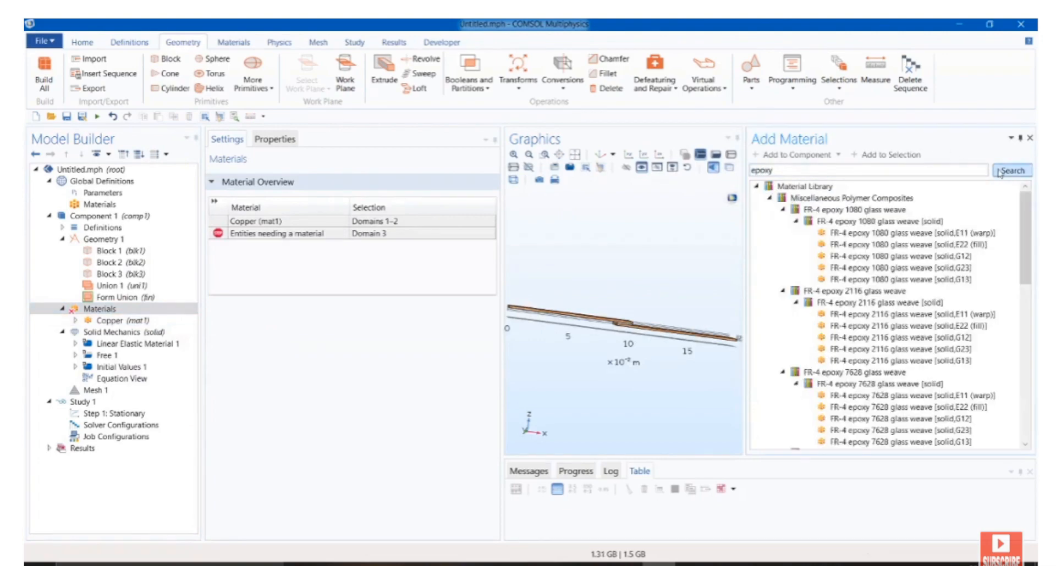
# - Find Filled epoxy resin (X238) [solid] under Epoxies and add it to Component 1
pyautogui.scroll(-2, 1031, 259)
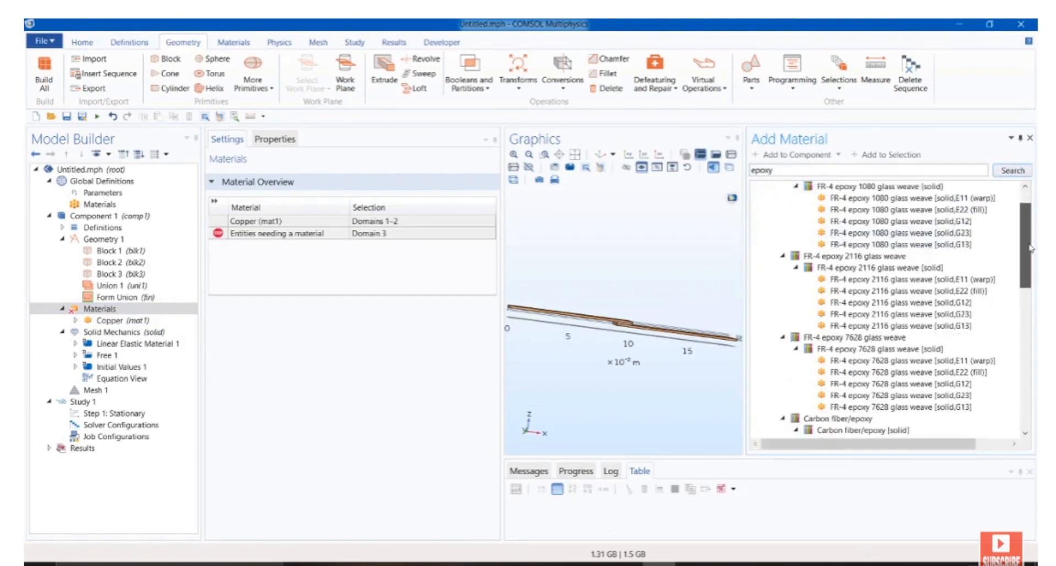
pyautogui.moveTo(1030, 258); pyautogui.dragTo(1036, 401)
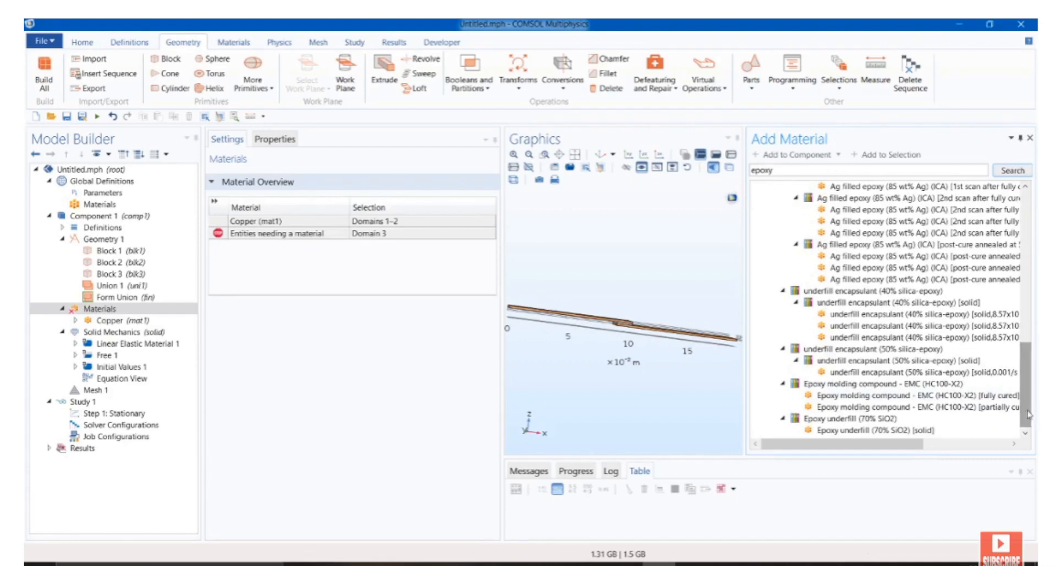
pyautogui.click(908, 431)
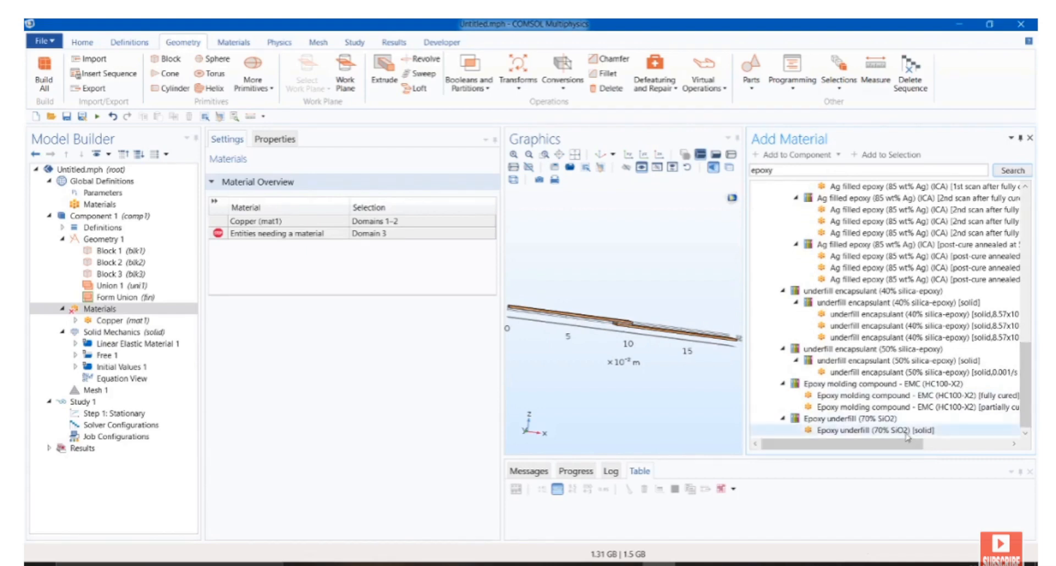
pyautogui.click(1000, 406)
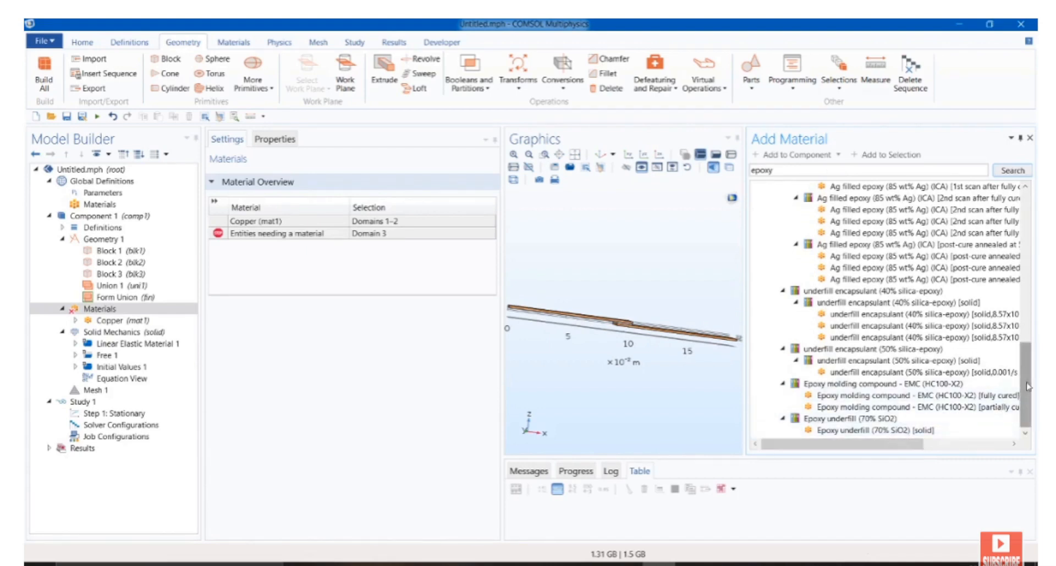
pyautogui.moveTo(1026, 386); pyautogui.dragTo(1035, 330)
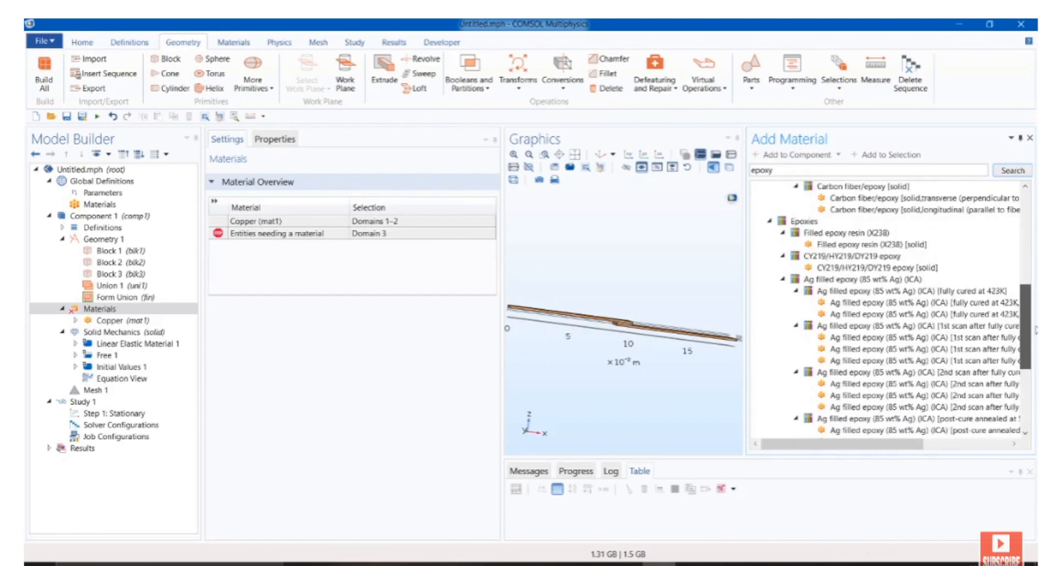
pyautogui.click(884, 248)
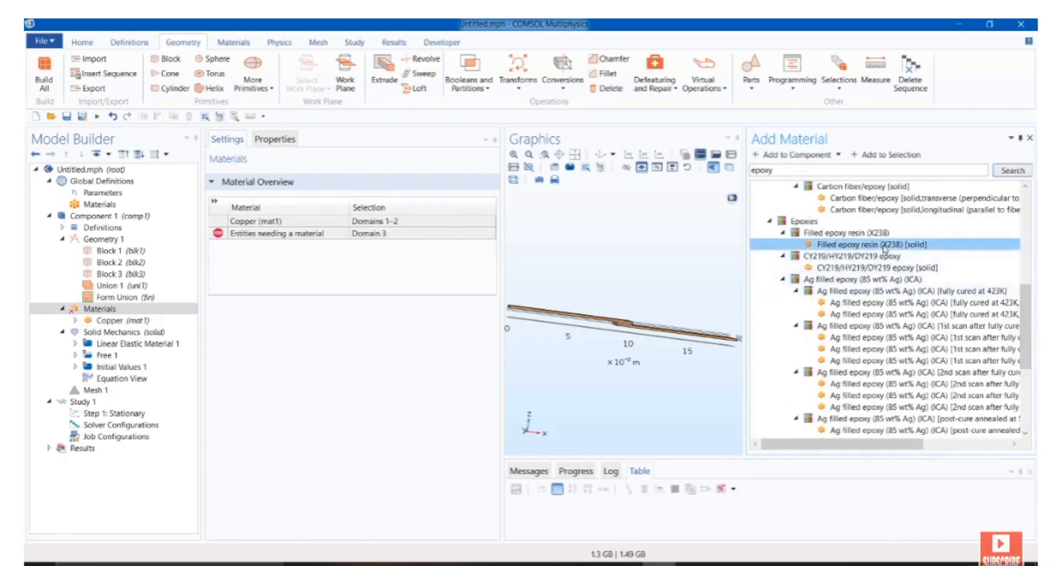
pyautogui.rightClick(884, 248)
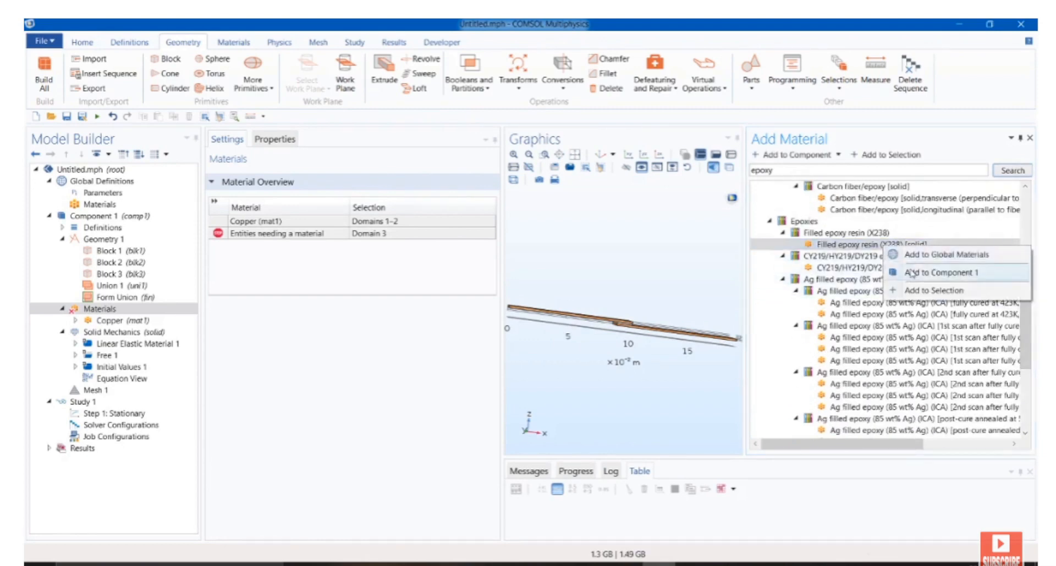
pyautogui.click(910, 274)
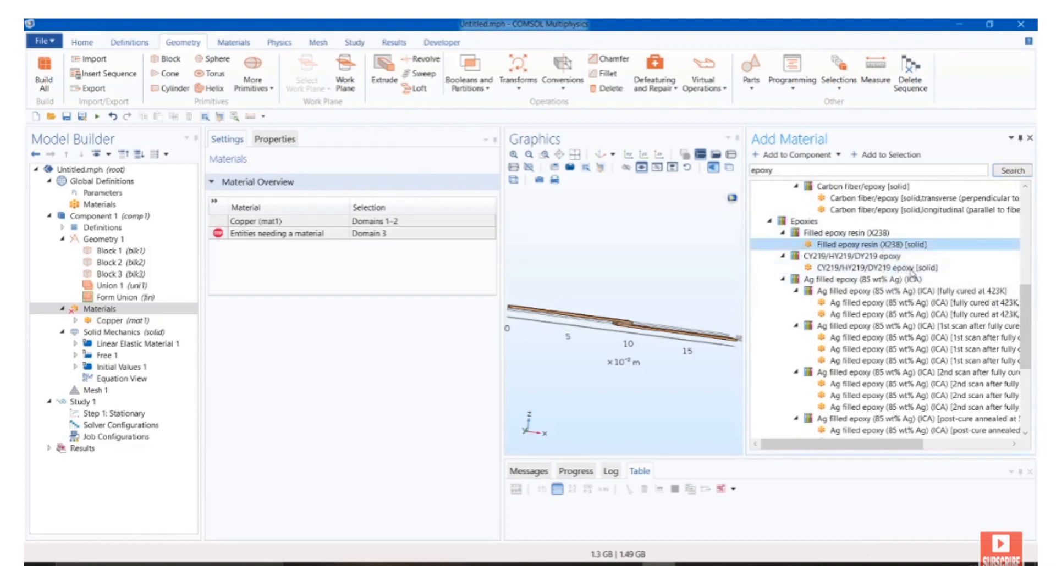
pyautogui.click(1029, 138)
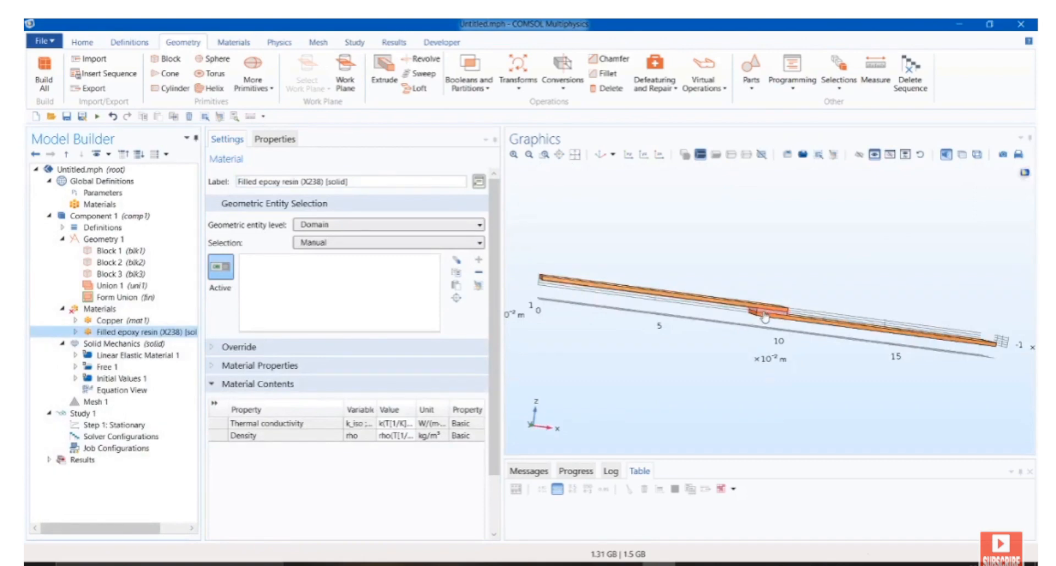
# - Assign the filled epoxy resin to the adhesive block between the plates, domain 3
pyautogui.click(544, 154)
pyautogui.moveTo(727, 295); pyautogui.dragTo(802, 349)
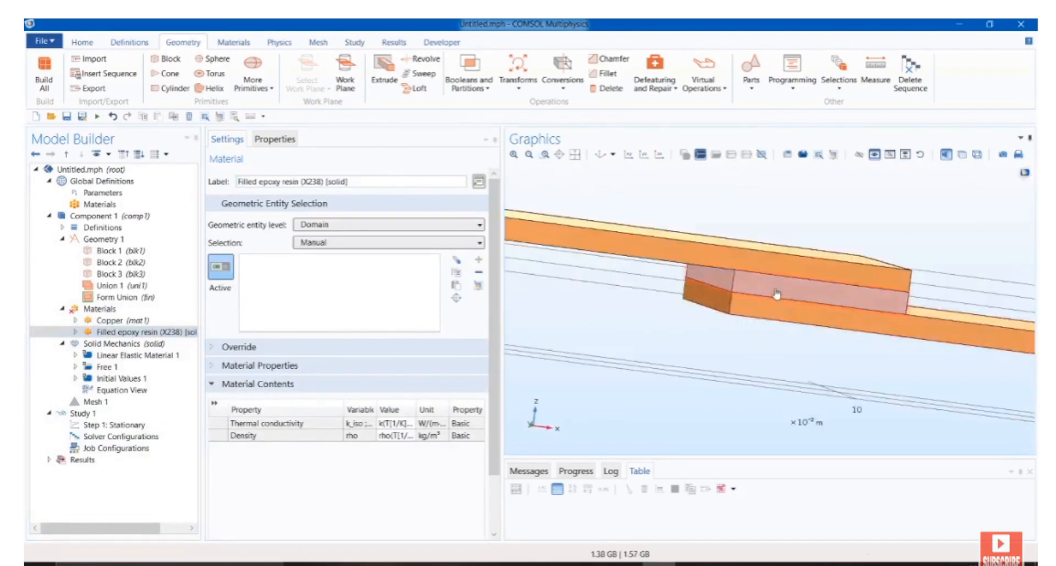
pyautogui.click(776, 294)
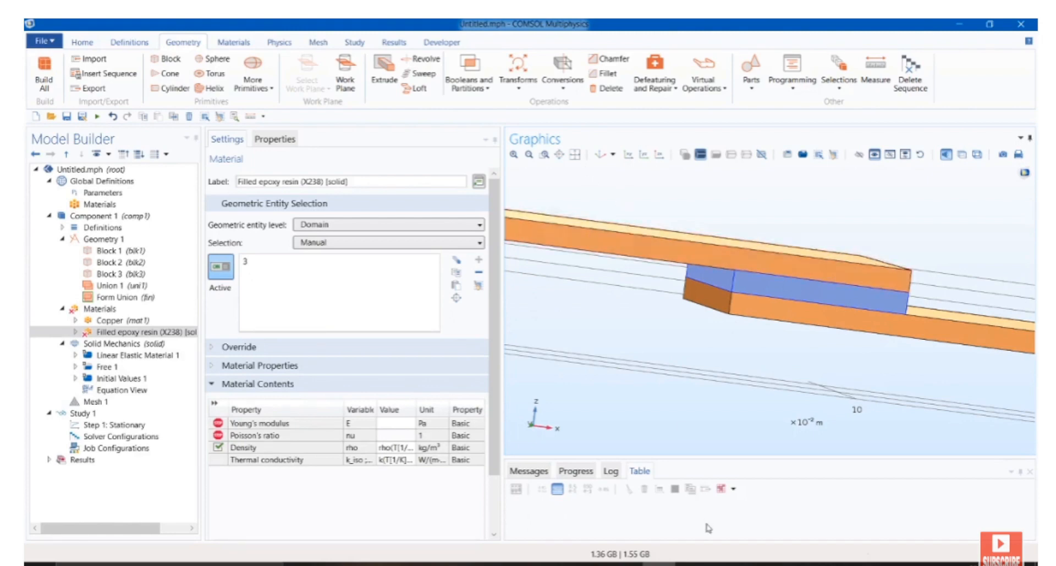
# - Check the epoxy properties on the lap joint drawing, then set the resin's Young's modulus to 2.2[GPa]
pyautogui.click(685, 563)
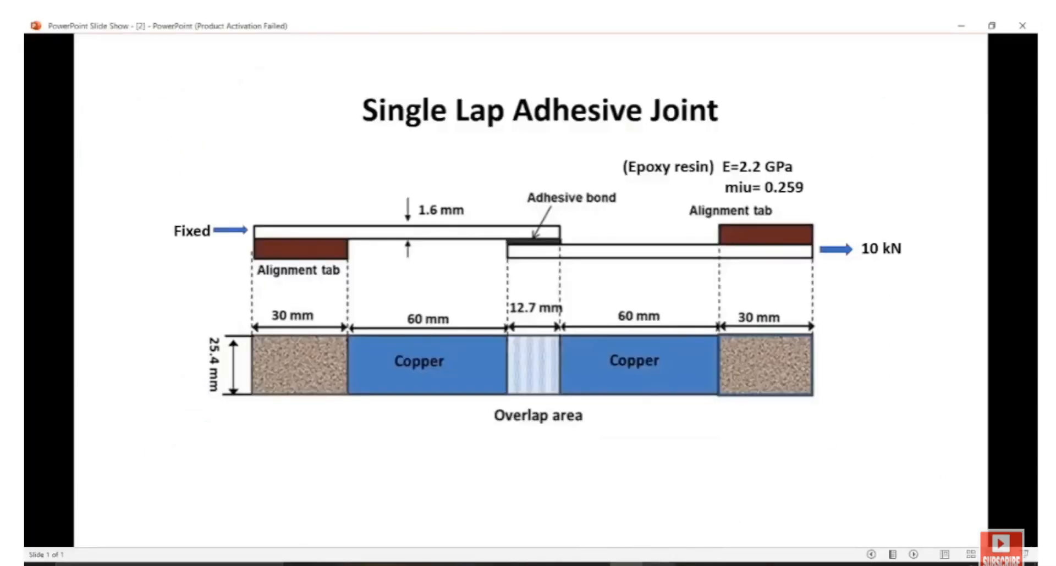
pyautogui.click(659, 565)
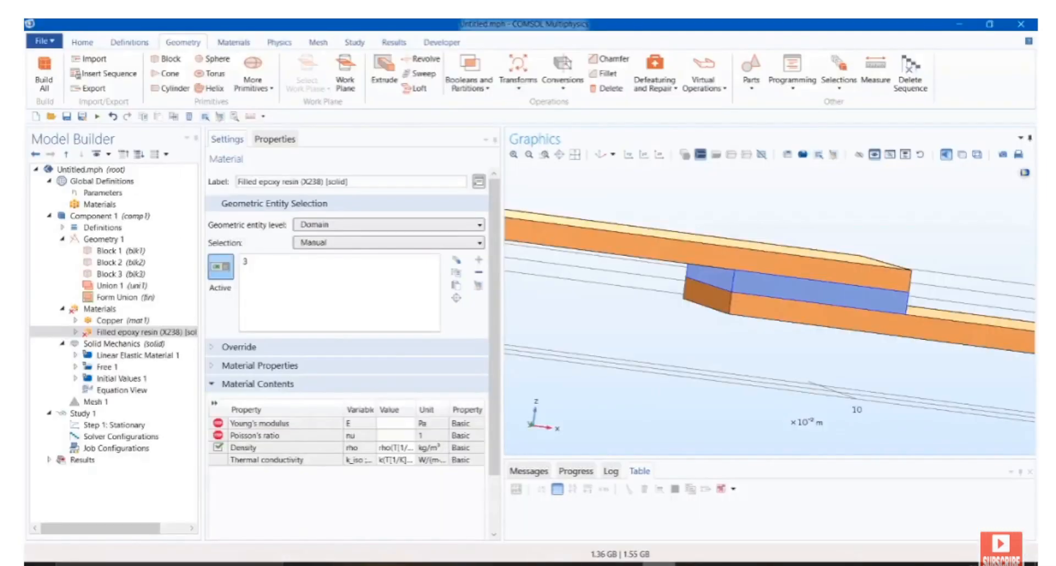
pyautogui.click(401, 423)
pyautogui.write('2.2')
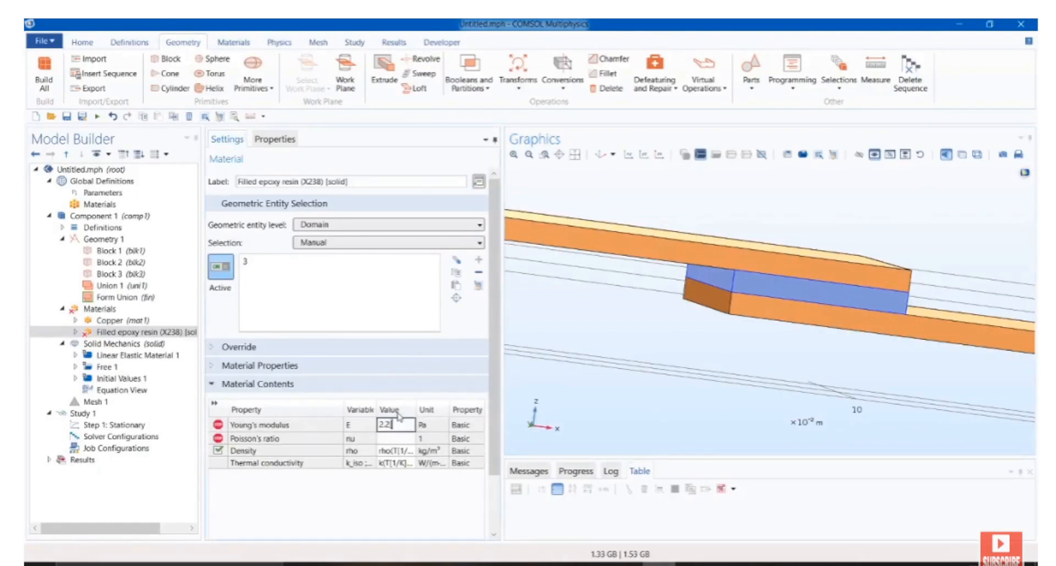
pyautogui.write('[GPa')
pyautogui.press('Return')
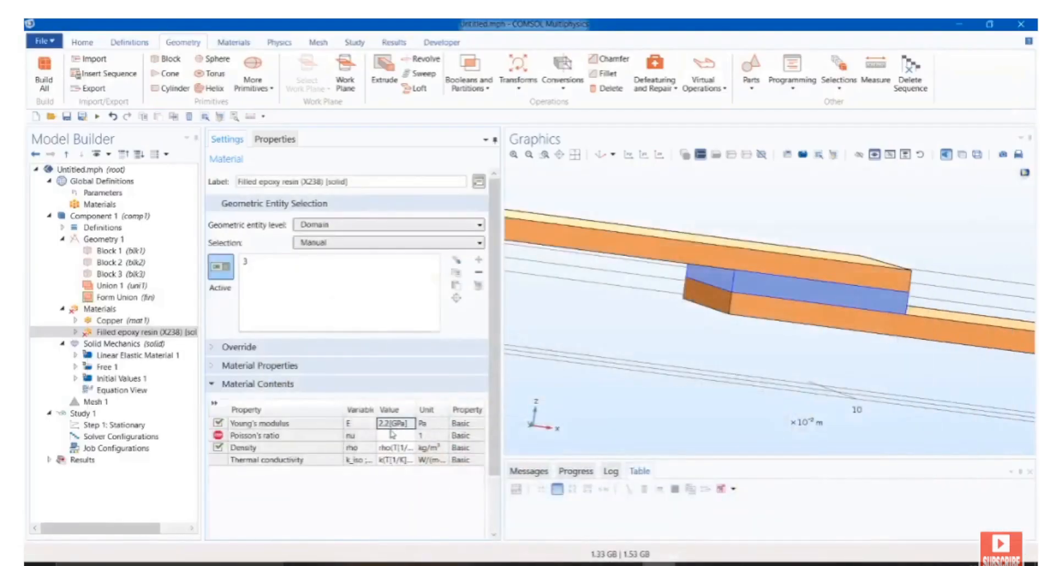
# - Set the epoxy resin's Poisson's ratio to 0.259 and view the whole joint
pyautogui.click(391, 436)
pyautogui.write('0')
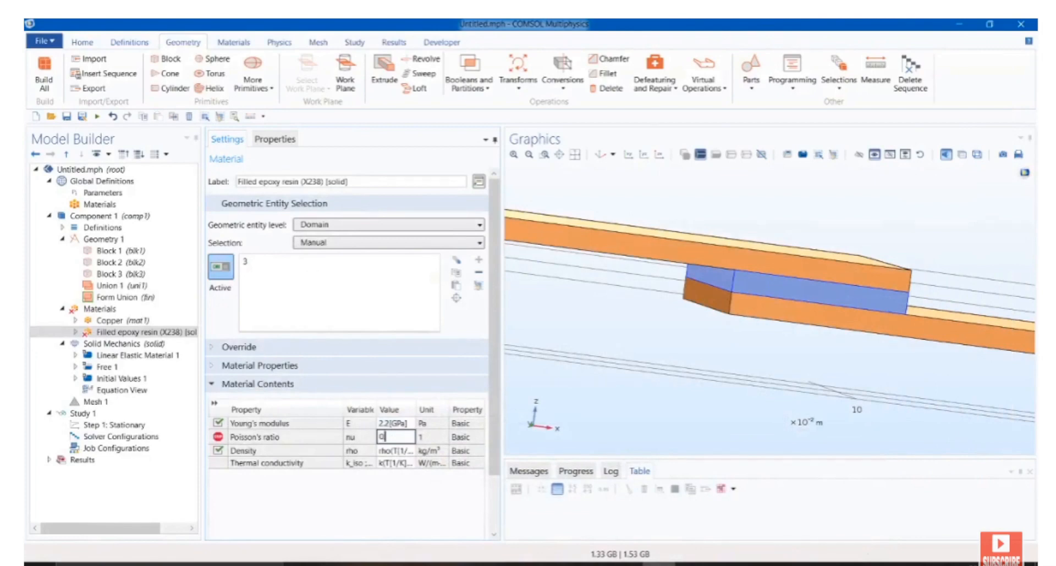
pyautogui.write('.259')
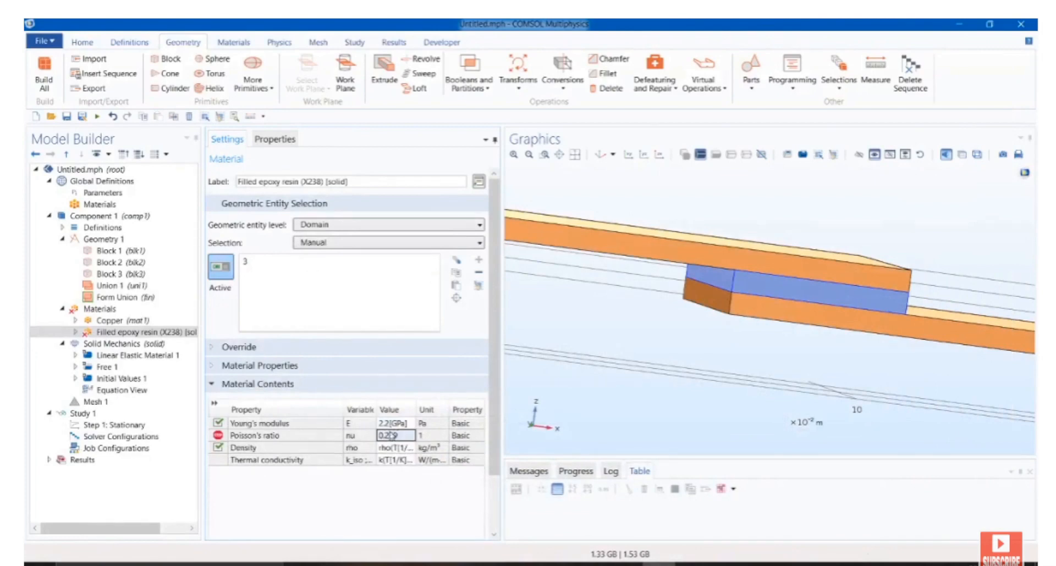
pyautogui.click(575, 156)
pyautogui.moveTo(622, 229); pyautogui.dragTo(614, 256)
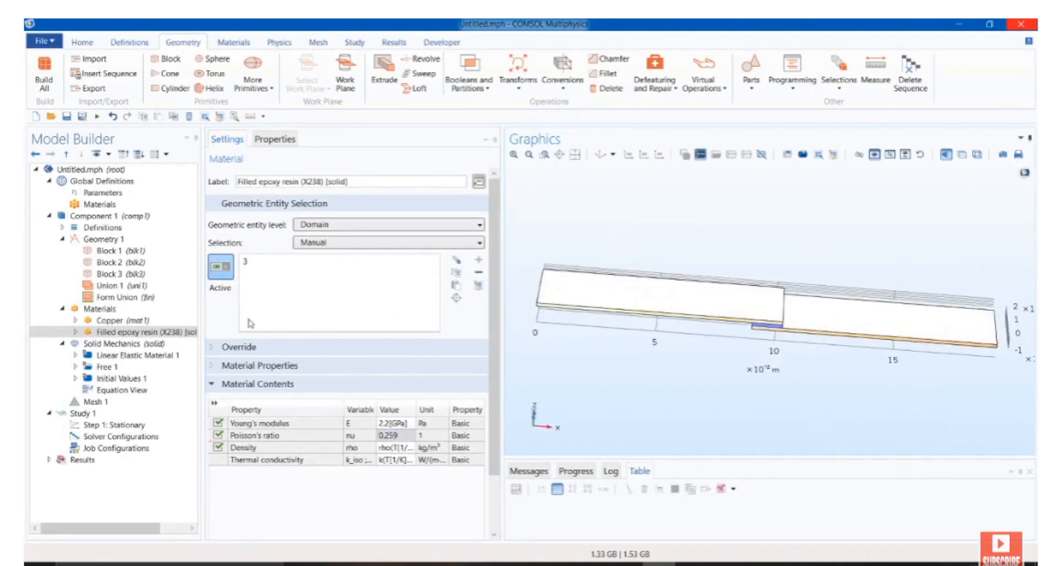
# - Delete the Union 1 feature from Geometry 1 and rebuild the whole geometry
pyautogui.click(113, 274)
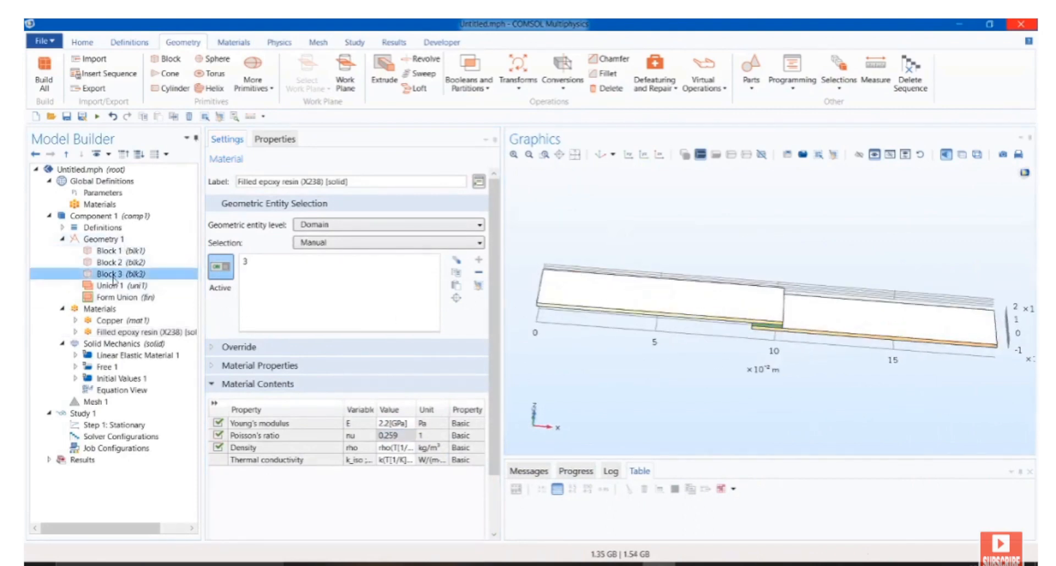
pyautogui.click(114, 286)
pyautogui.rightClick(115, 286)
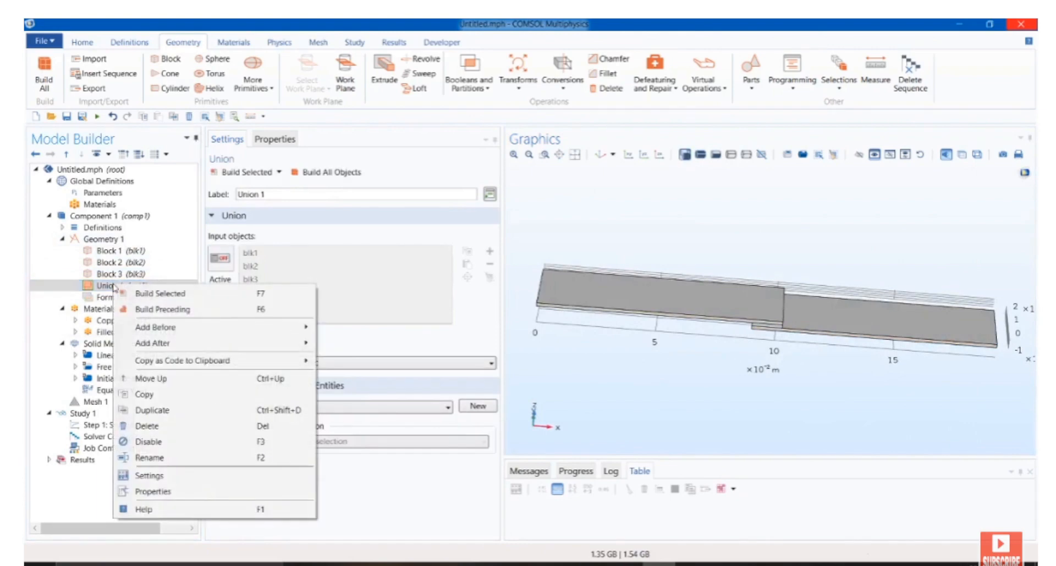
pyautogui.click(144, 425)
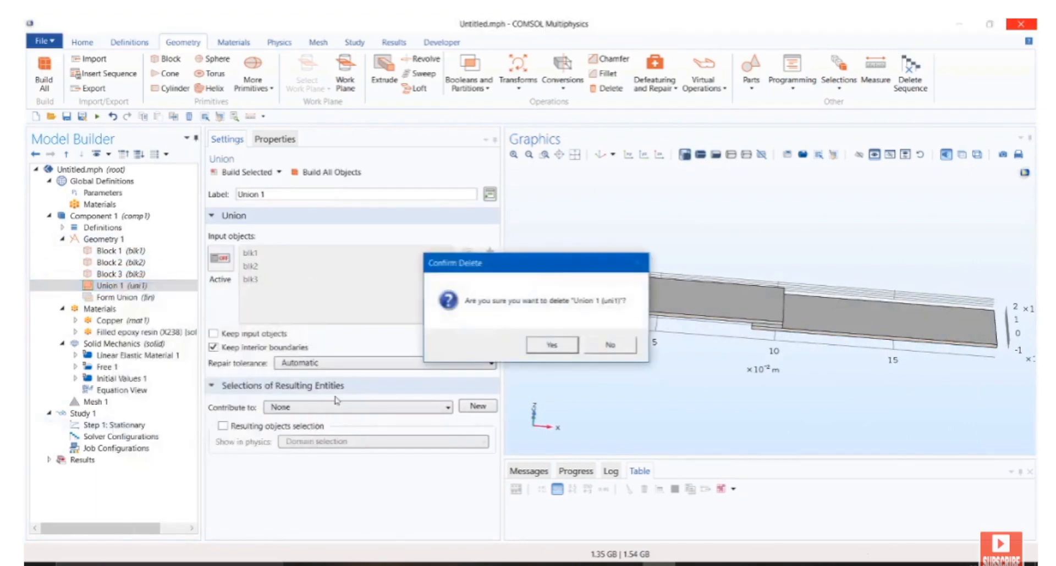
pyautogui.click(536, 345)
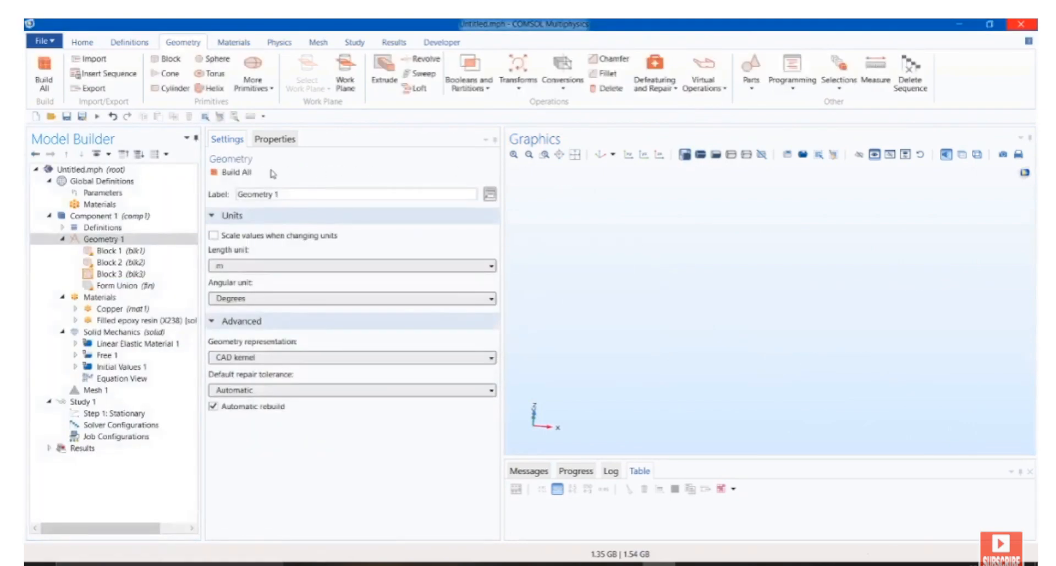
pyautogui.click(228, 172)
# - Duplicate Block 3, the adhesive block, and check the alignment tab dimensions on the PowerPoint lap joint drawing
pyautogui.click(112, 275)
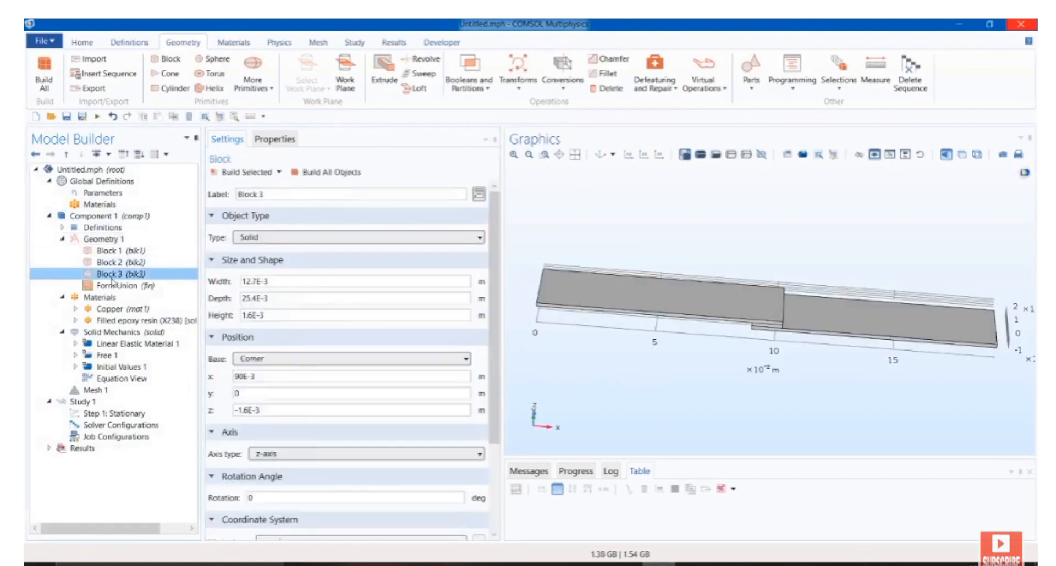
pyautogui.rightClick(113, 278)
pyautogui.click(144, 406)
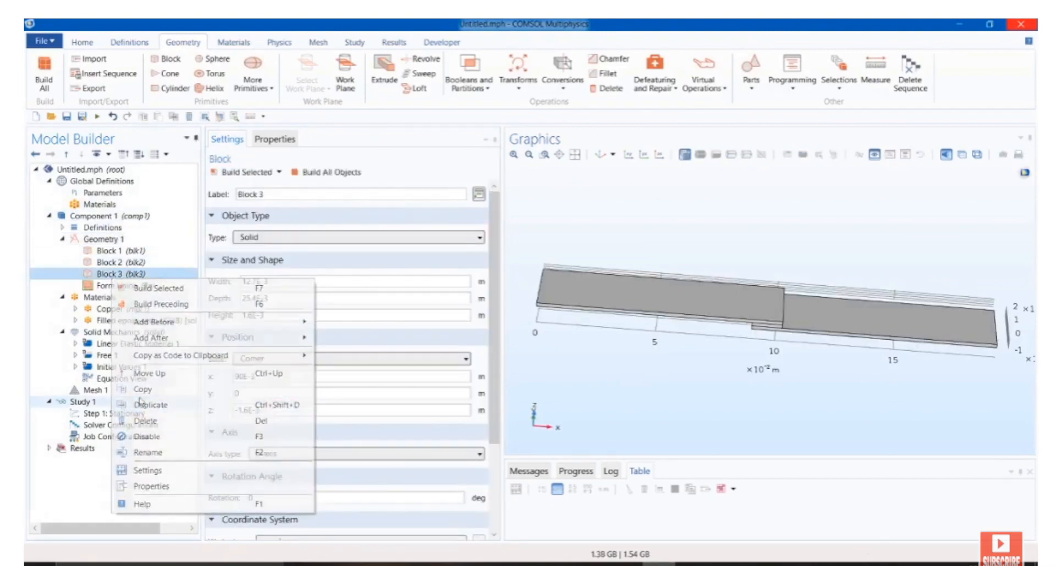
pyautogui.moveTo(657, 408); pyautogui.dragTo(618, 373)
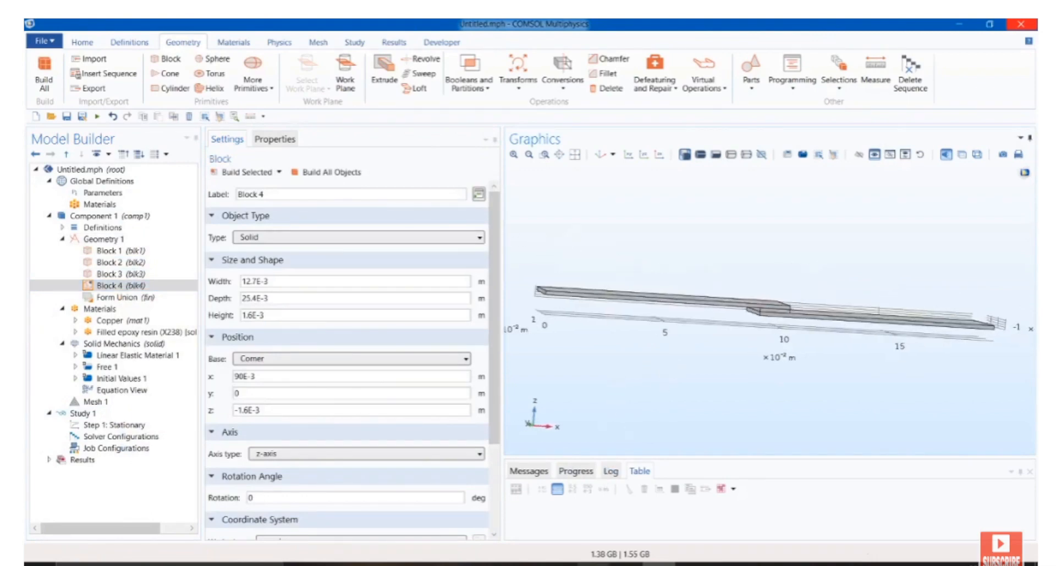
pyautogui.click(626, 565)
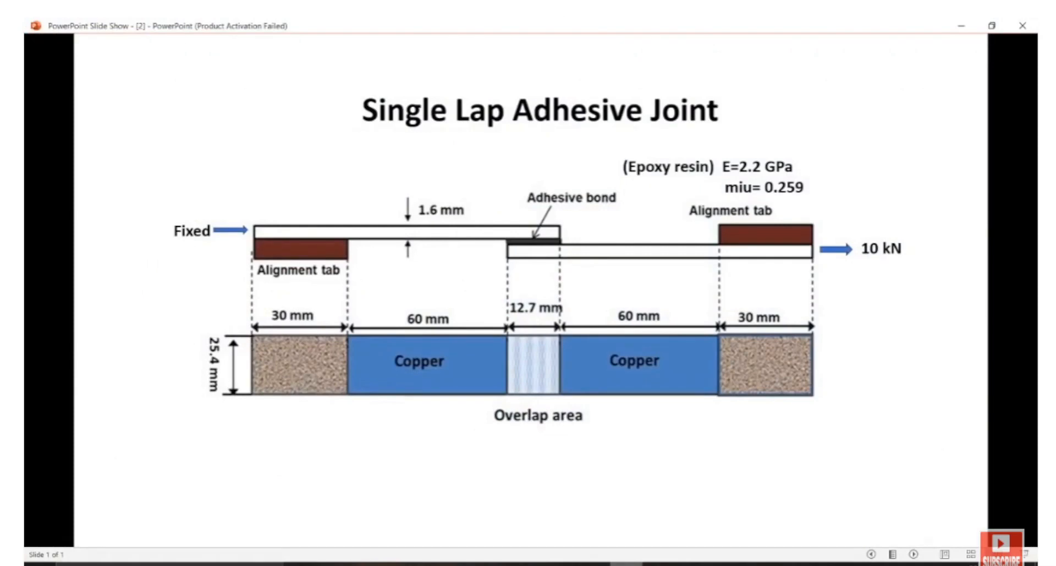
pyautogui.click(626, 565)
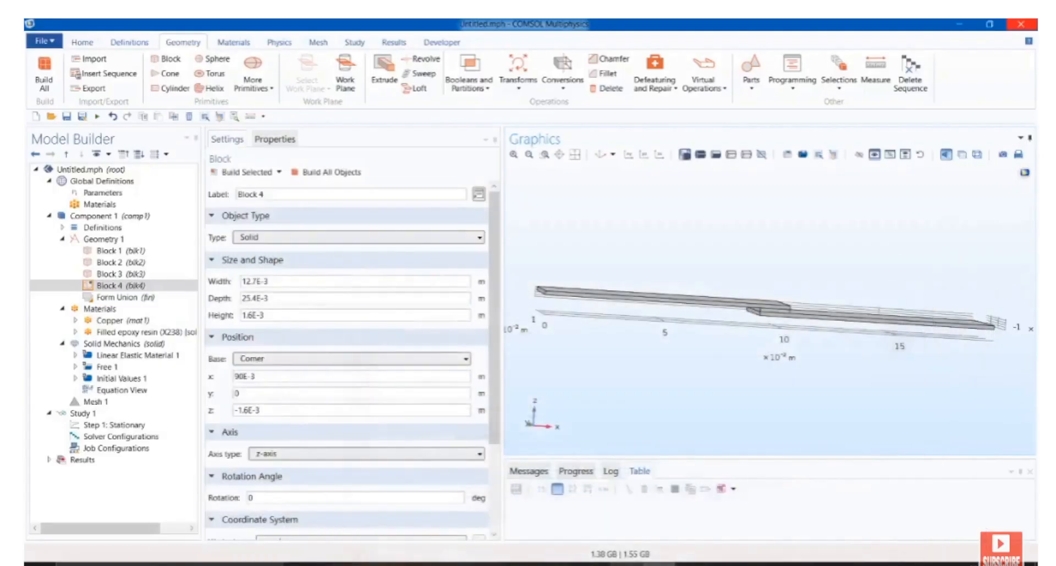
# - Set Block 4's width to 30E-3 m and its x position to 0, and build the alignment tab under the upper plate
pyautogui.click(257, 282)
pyautogui.press('BackSpace')
pyautogui.press('BackSpace')
pyautogui.press('BackSpace')
pyautogui.press('BackSpace')
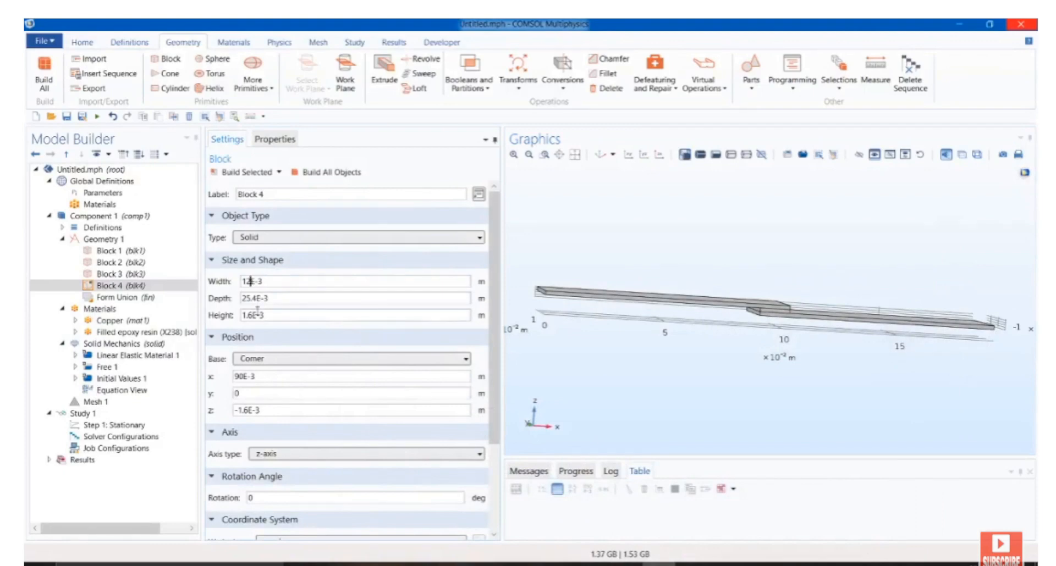
pyautogui.write('30')
pyautogui.click(265, 376)
pyautogui.click(245, 172)
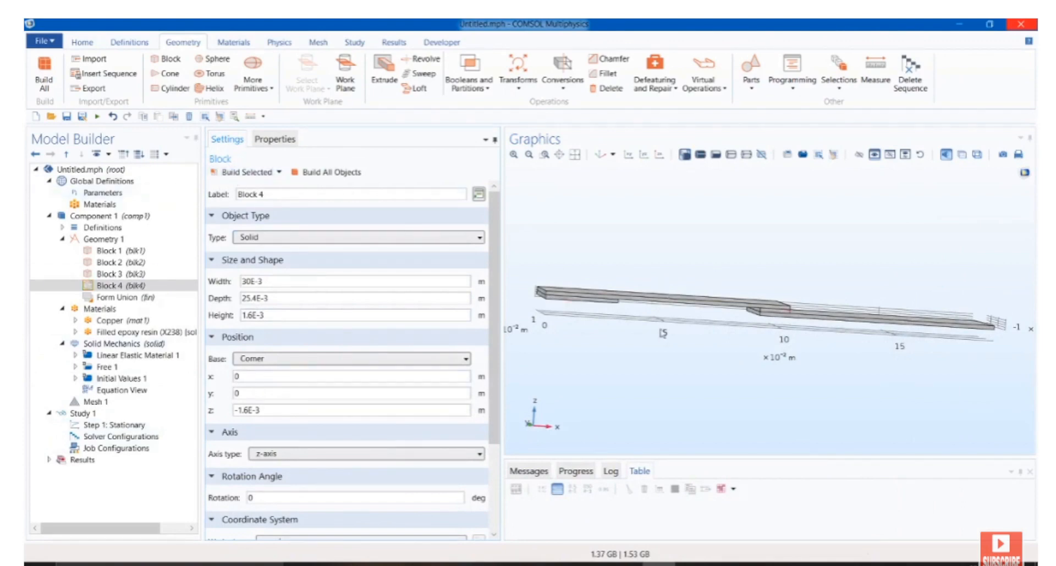
# - Duplicate Block 4 as the second alignment tab, check its location on the drawing, set x to 162.7E-3 m and build it
pyautogui.moveTo(654, 358)
pyautogui.mouseDown()
pyautogui.moveTo(652, 331)
pyautogui.moveTo(658, 356)
pyautogui.mouseUp()
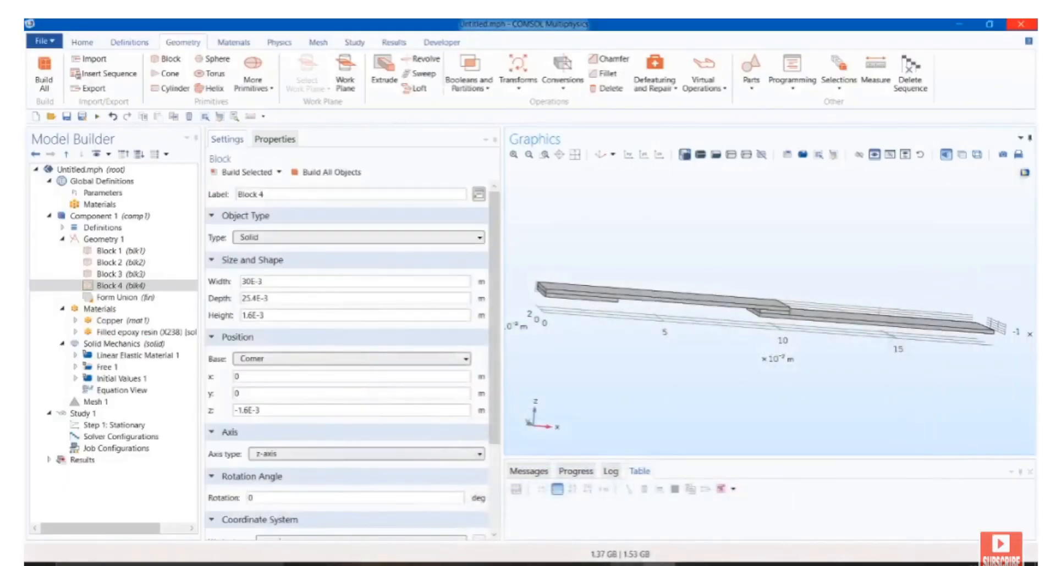
pyautogui.rightClick(131, 290)
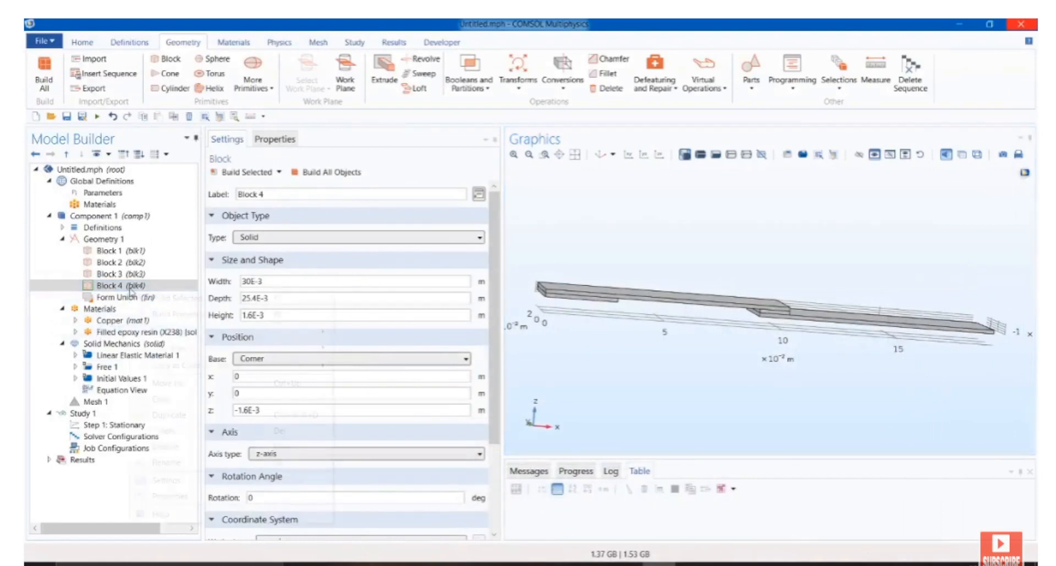
pyautogui.click(168, 416)
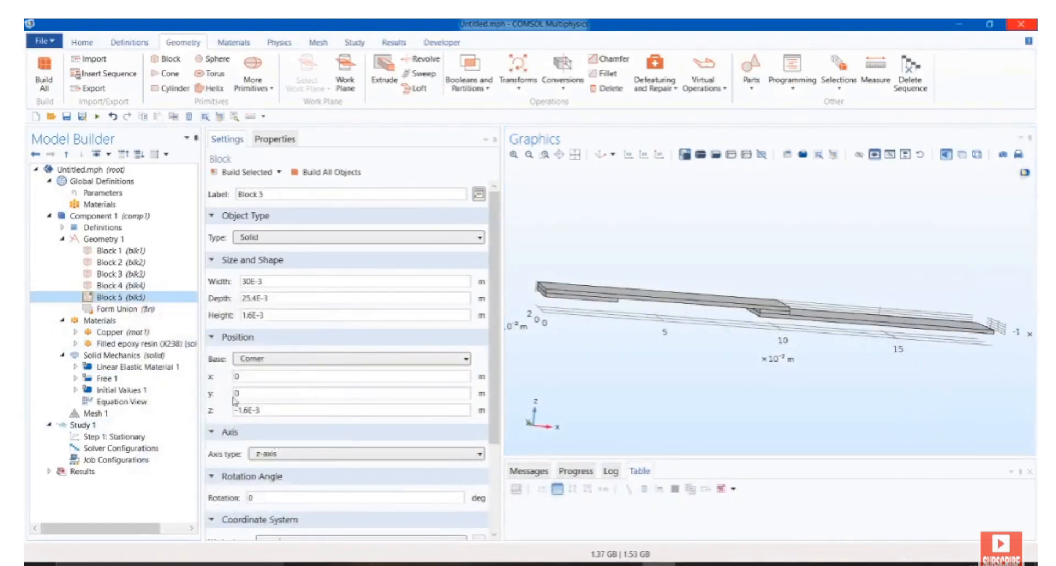
pyautogui.click(258, 379)
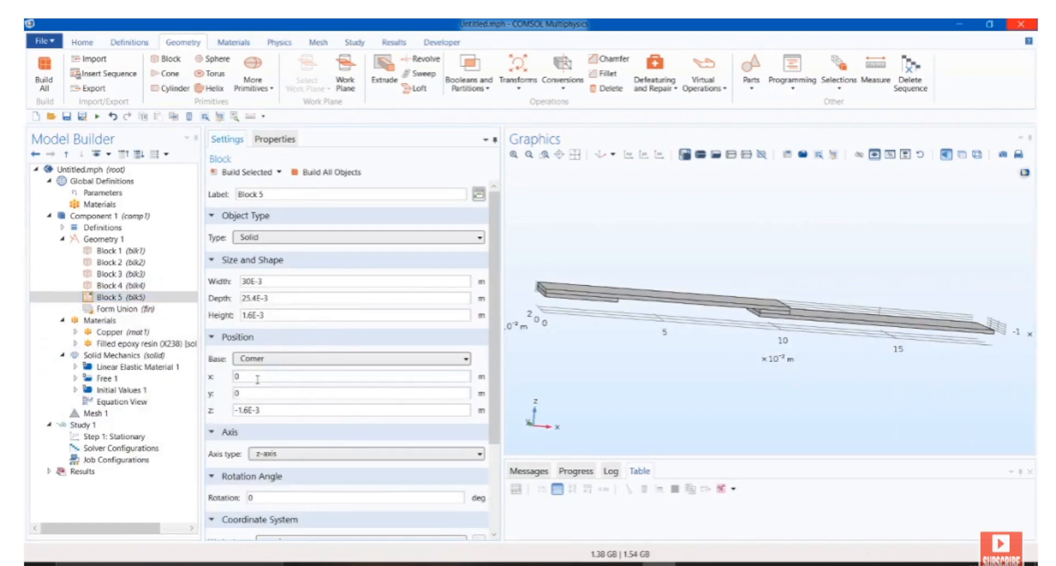
pyautogui.click(626, 565)
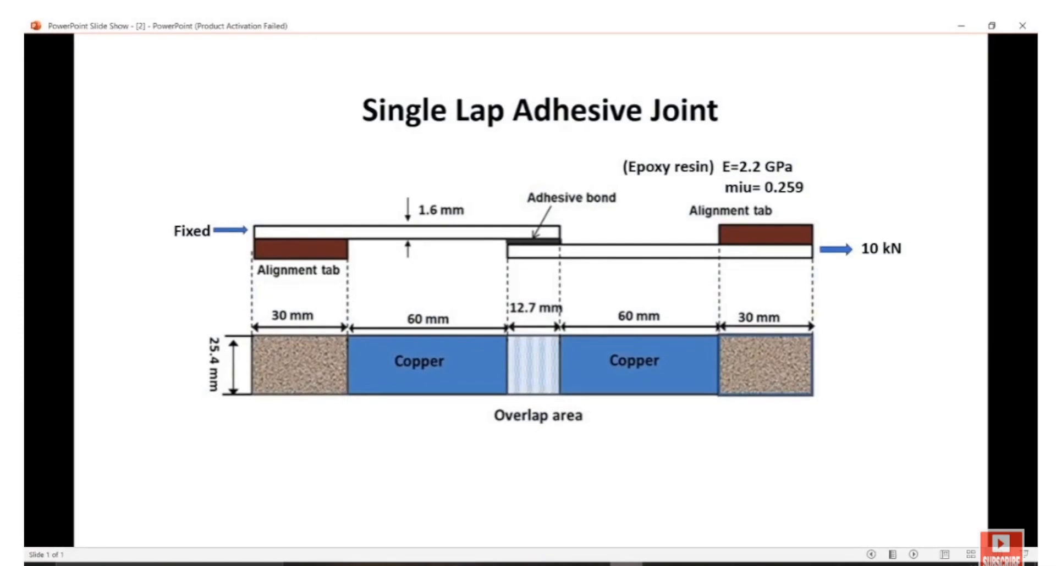
pyautogui.hotkey('alt', 'Tab')
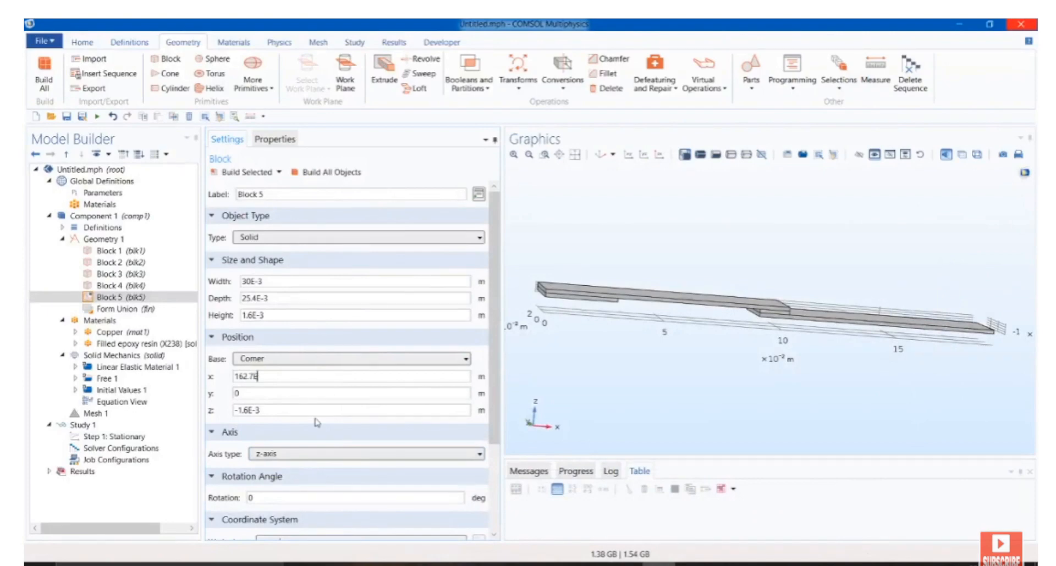
pyautogui.write('3')
pyautogui.click(245, 172)
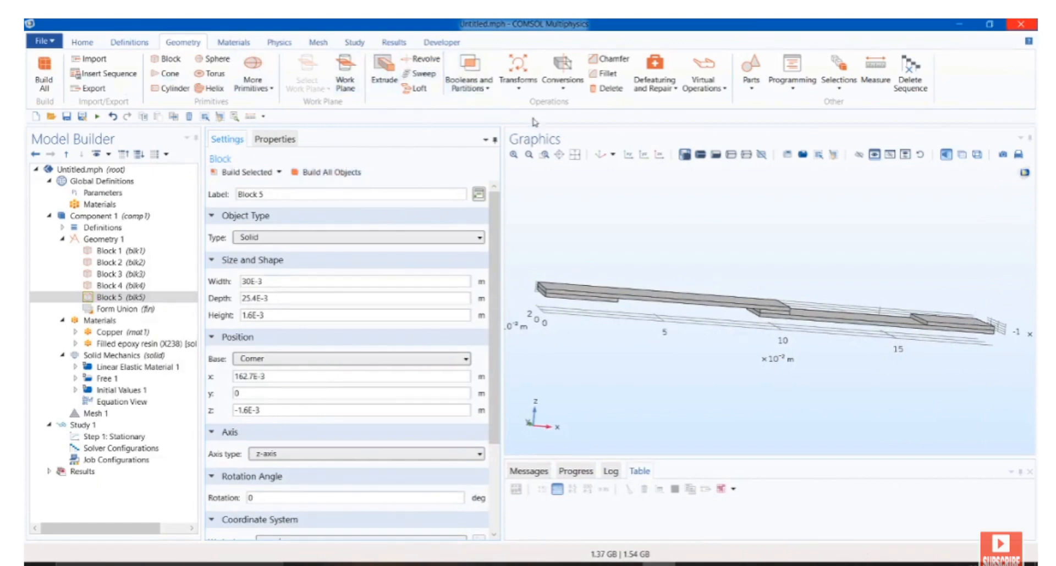
# - Create a union of all five blocks, blk1 to blk5, keeping interior boundaries, and build all objects
pyautogui.click(469, 77)
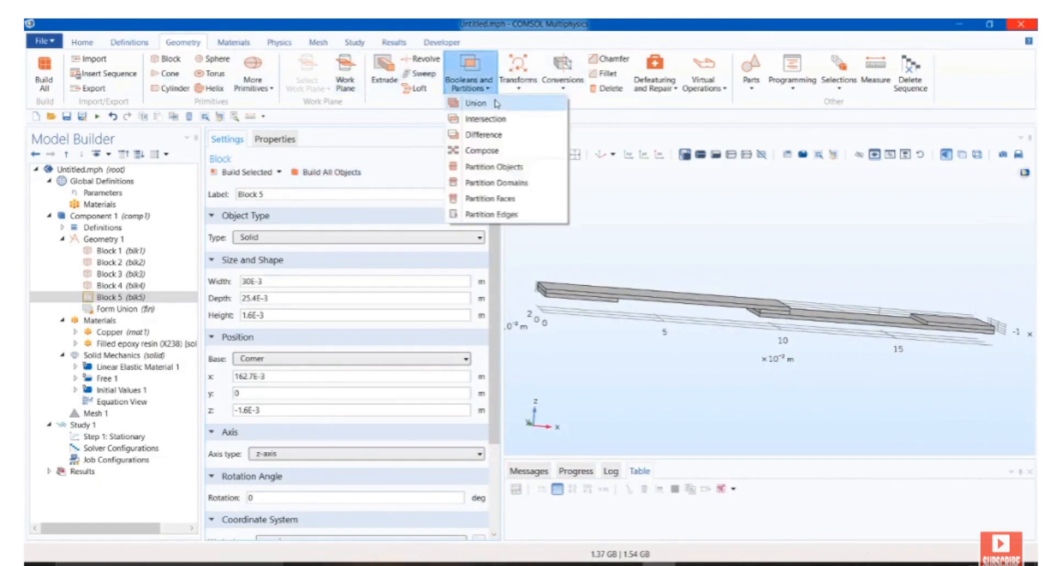
pyautogui.click(495, 103)
pyautogui.click(558, 284)
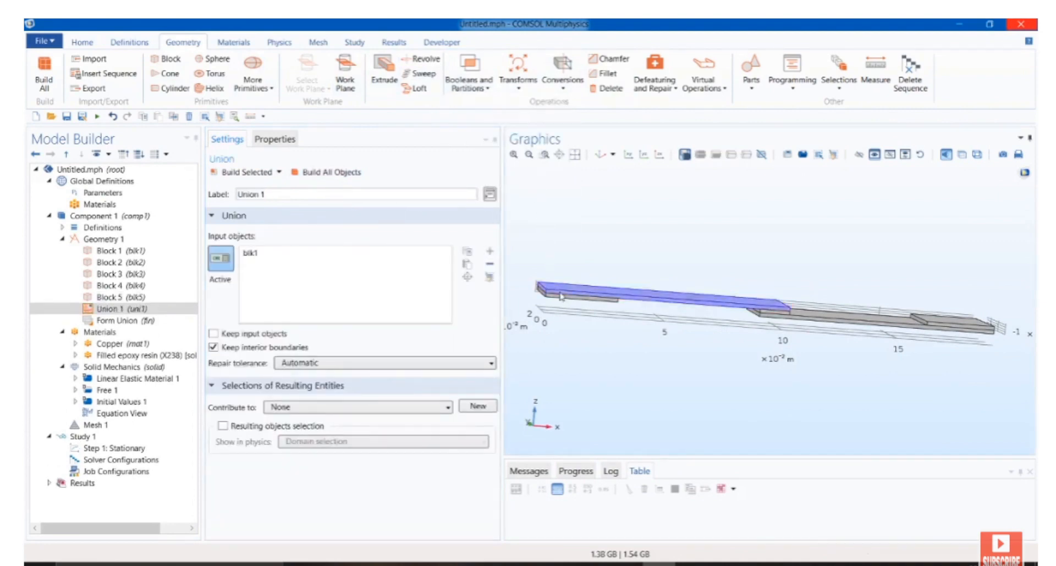
pyautogui.moveTo(569, 328); pyautogui.dragTo(578, 278)
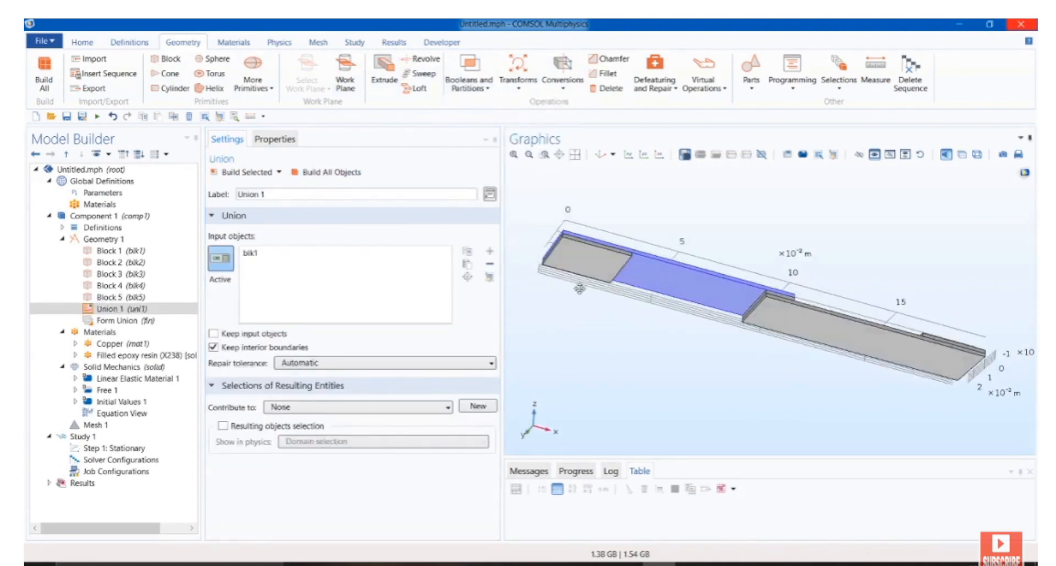
pyautogui.click(584, 272)
pyautogui.click(776, 337)
pyautogui.moveTo(776, 337); pyautogui.dragTo(861, 257)
pyautogui.click(936, 268)
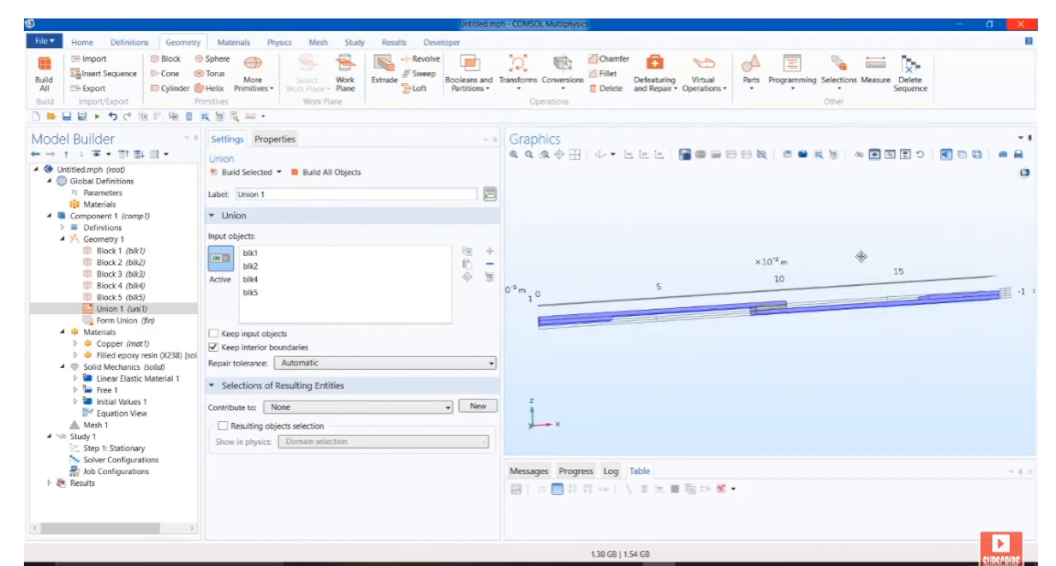
pyautogui.click(773, 311)
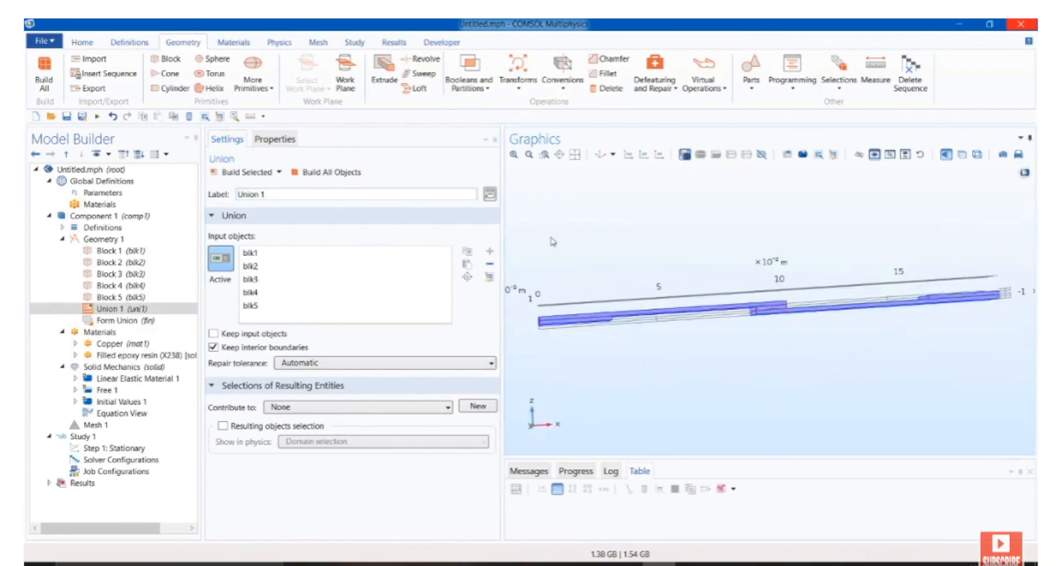
pyautogui.click(339, 174)
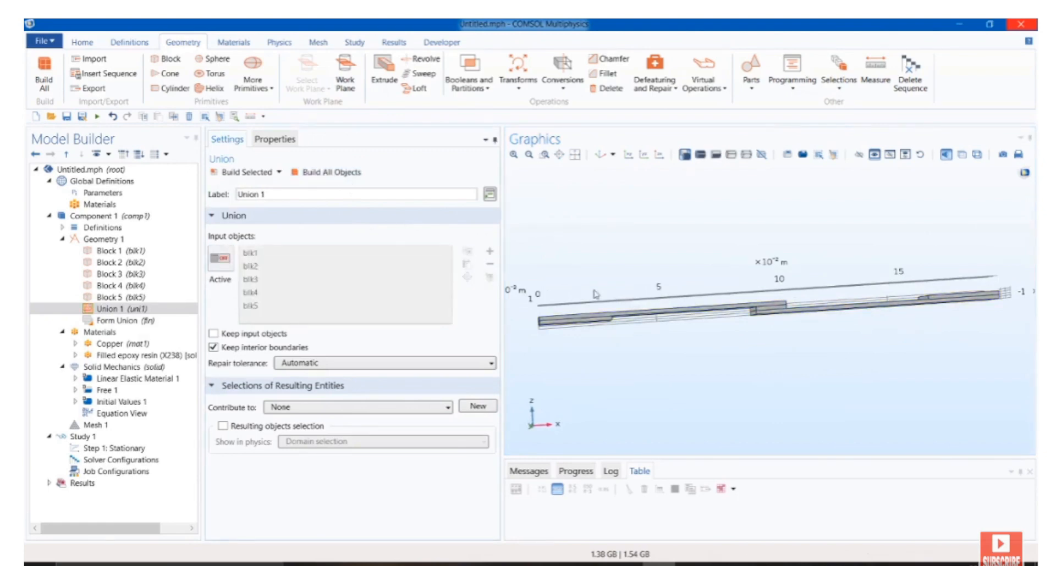
# - Review the material assignments and remove both alignment tabs from the filled epoxy resin, leaving only the adhesive block, domain 4
pyautogui.click(100, 333)
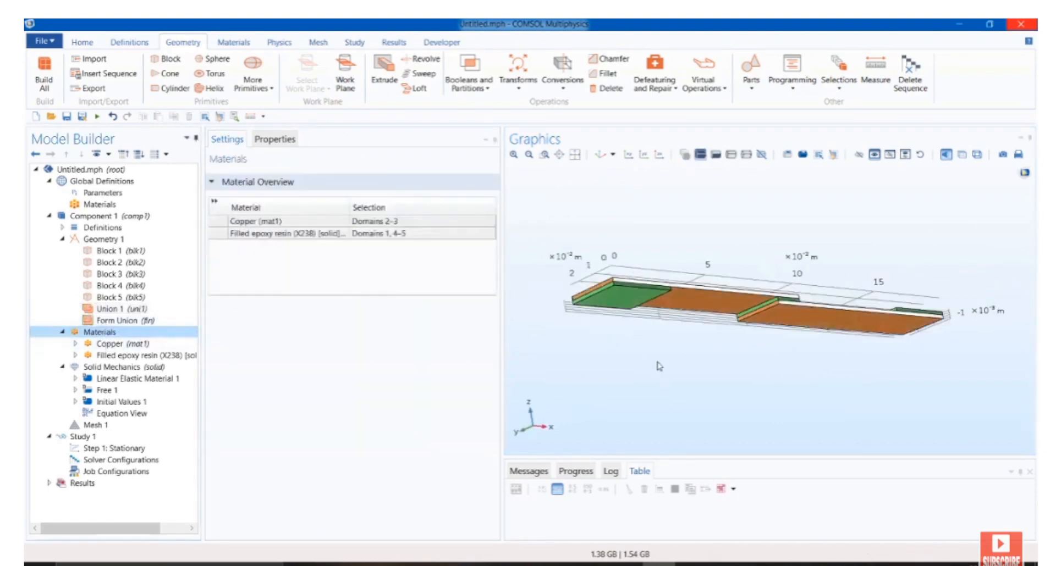
pyautogui.moveTo(659, 366); pyautogui.dragTo(622, 377)
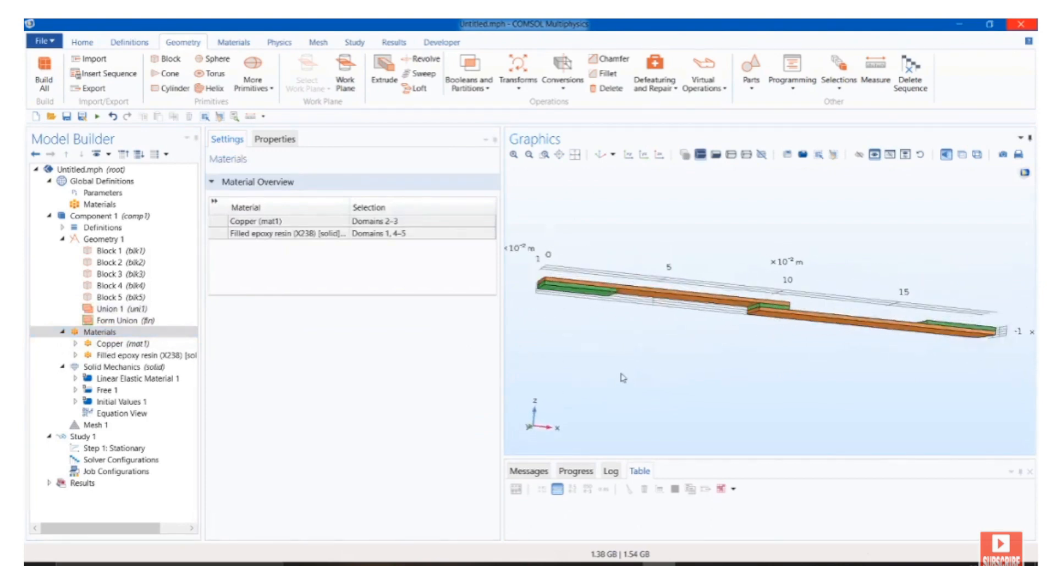
pyautogui.click(100, 344)
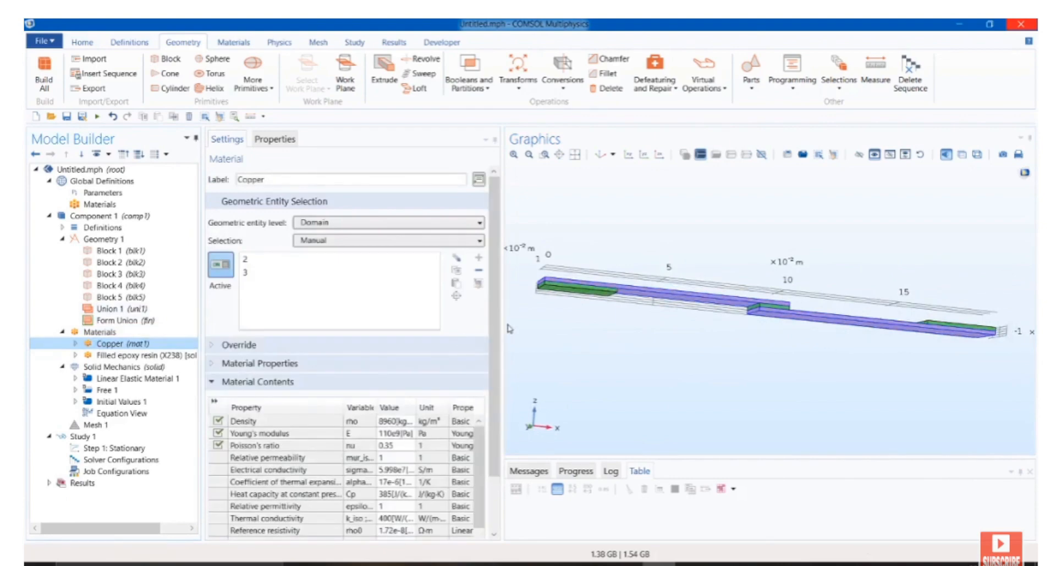
pyautogui.moveTo(515, 327); pyautogui.dragTo(570, 265)
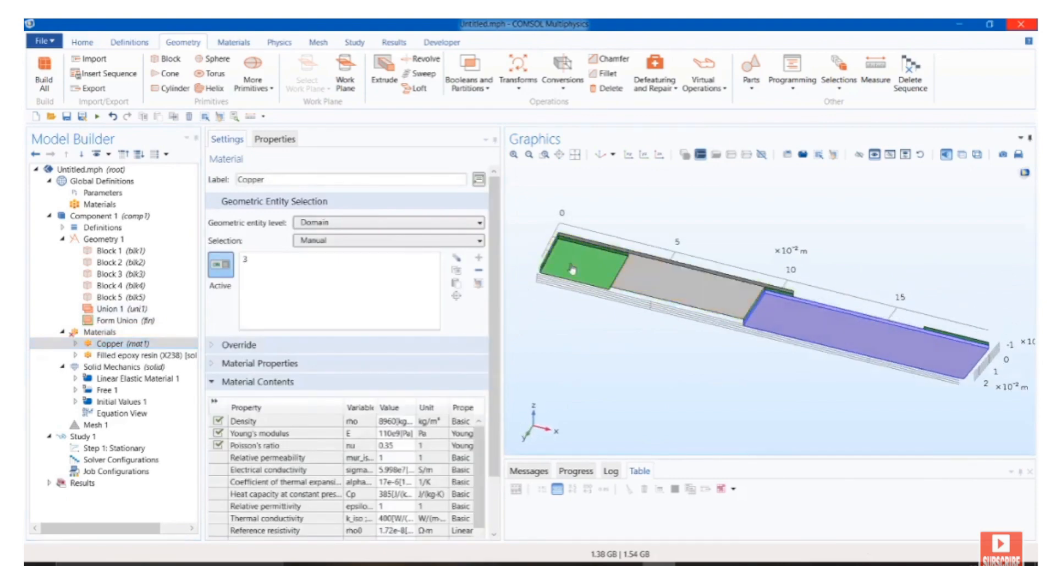
pyautogui.click(102, 357)
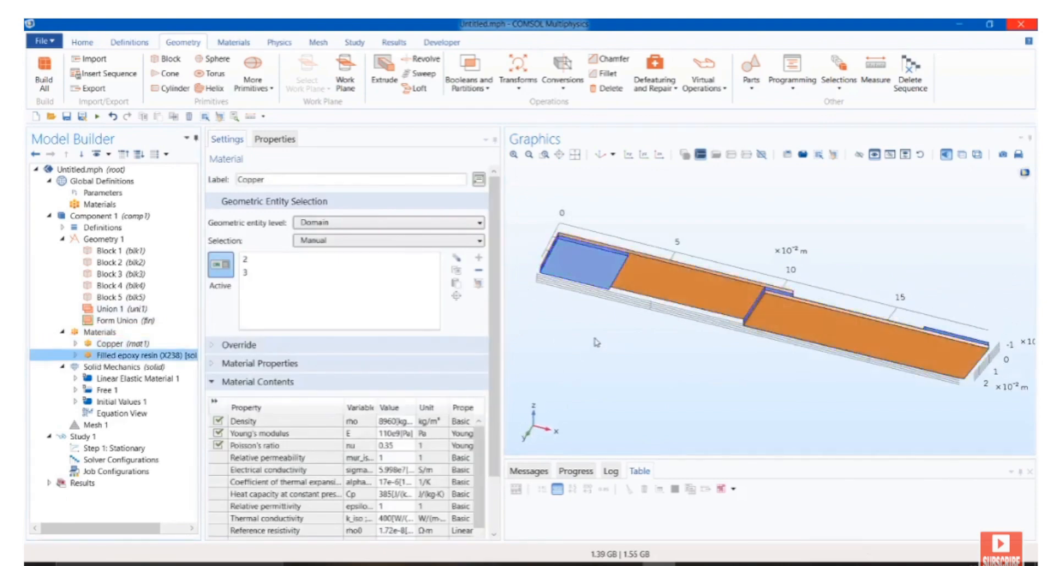
pyautogui.moveTo(650, 356); pyautogui.dragTo(658, 423)
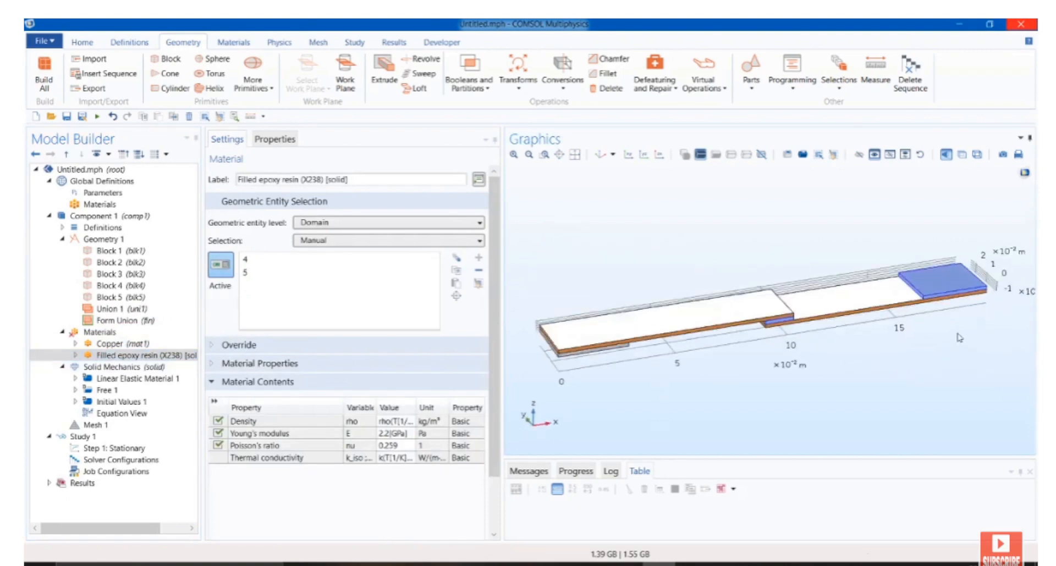
pyautogui.click(939, 283)
pyautogui.moveTo(869, 382); pyautogui.dragTo(857, 329)
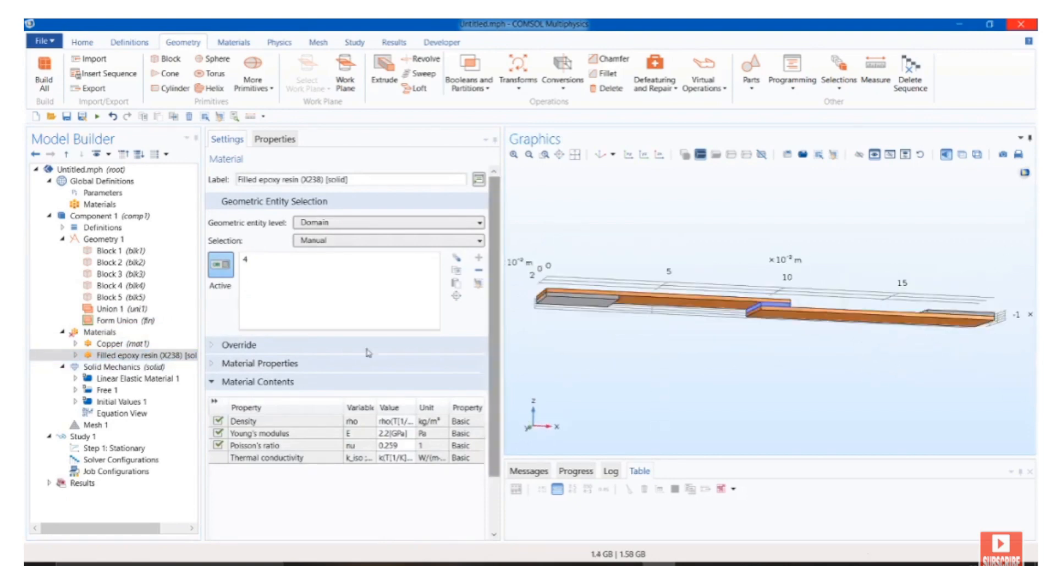
# - Add both alignment tabs, domains 1 and 5, to the copper material and view the whole joint
pyautogui.click(110, 344)
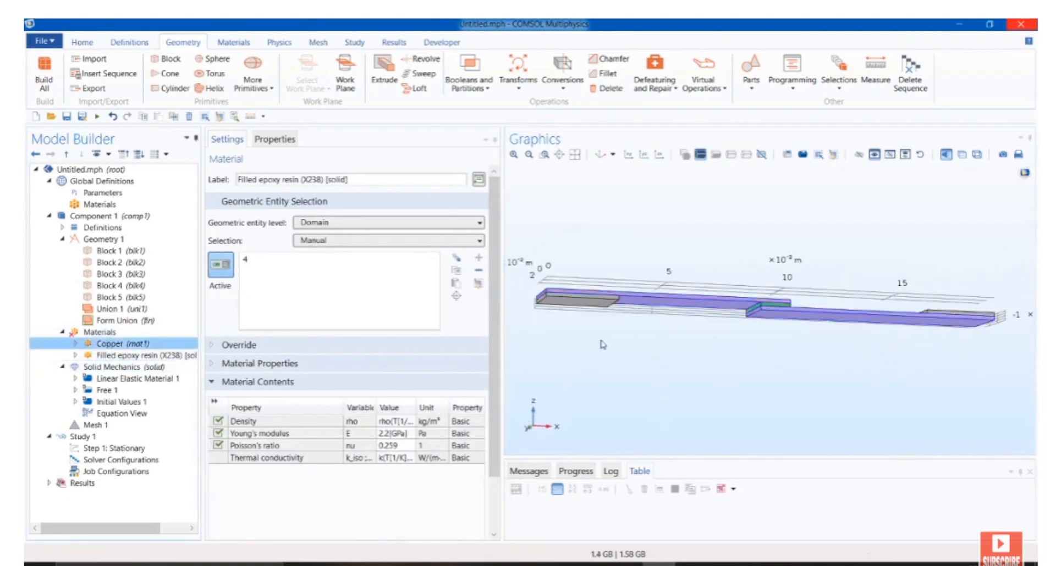
pyautogui.moveTo(684, 343); pyautogui.dragTo(691, 372)
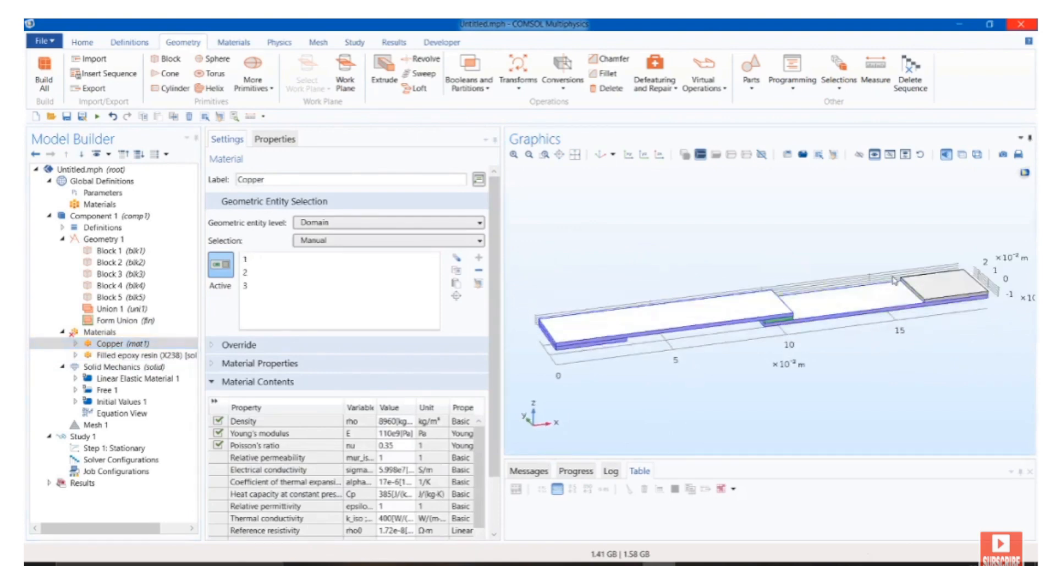
pyautogui.click(915, 280)
pyautogui.moveTo(915, 280); pyautogui.dragTo(858, 348)
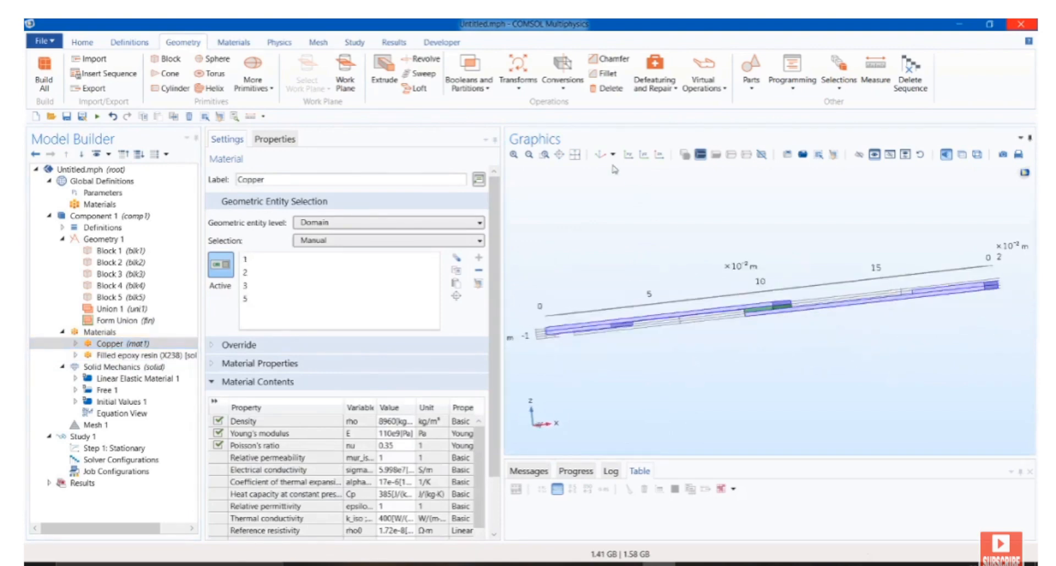
pyautogui.click(575, 155)
pyautogui.moveTo(611, 216); pyautogui.dragTo(639, 228)
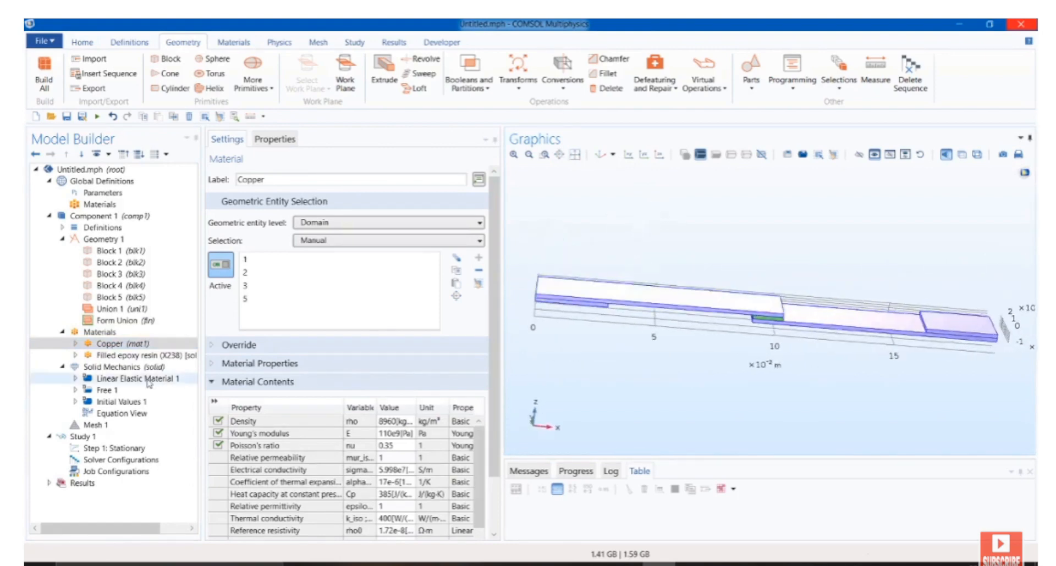
# - Review the Solid Mechanics interface settings and its default linear elastic material, free boundary, initial values and equation view nodes
pyautogui.click(123, 367)
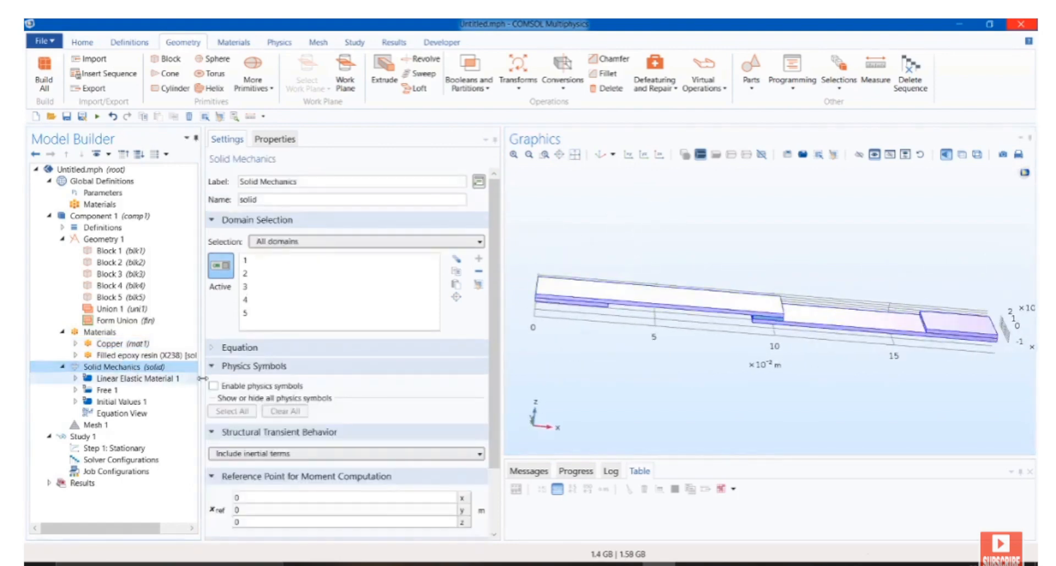
pyautogui.scroll(-3, 323, 362)
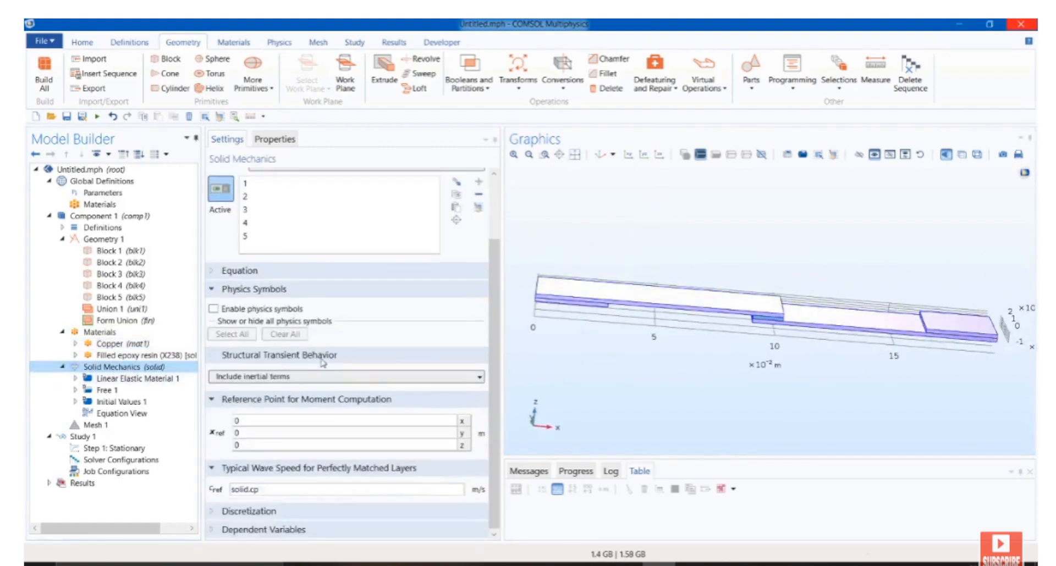
pyautogui.click(111, 378)
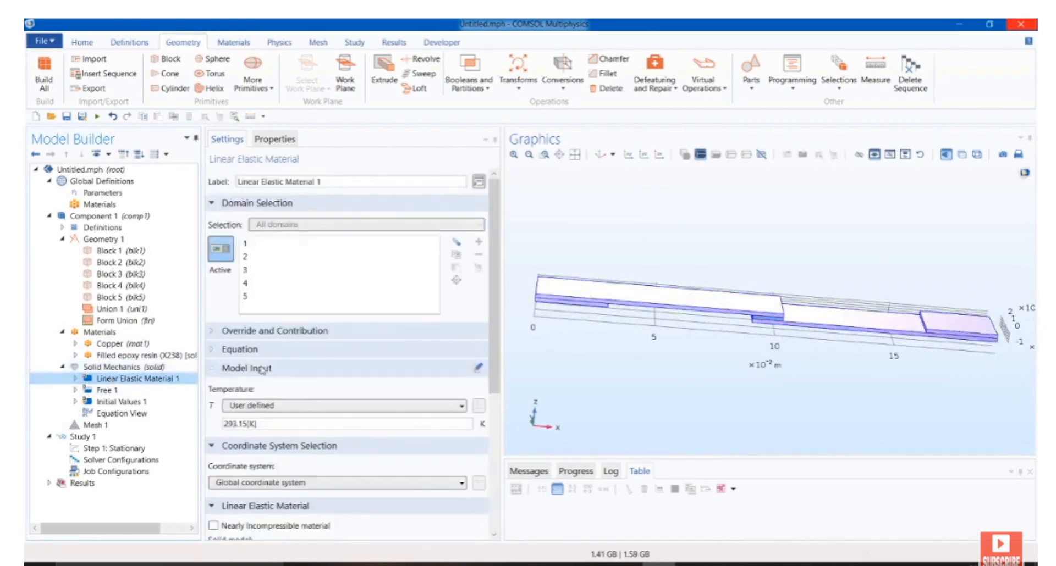
pyautogui.scroll(-3, 298, 365)
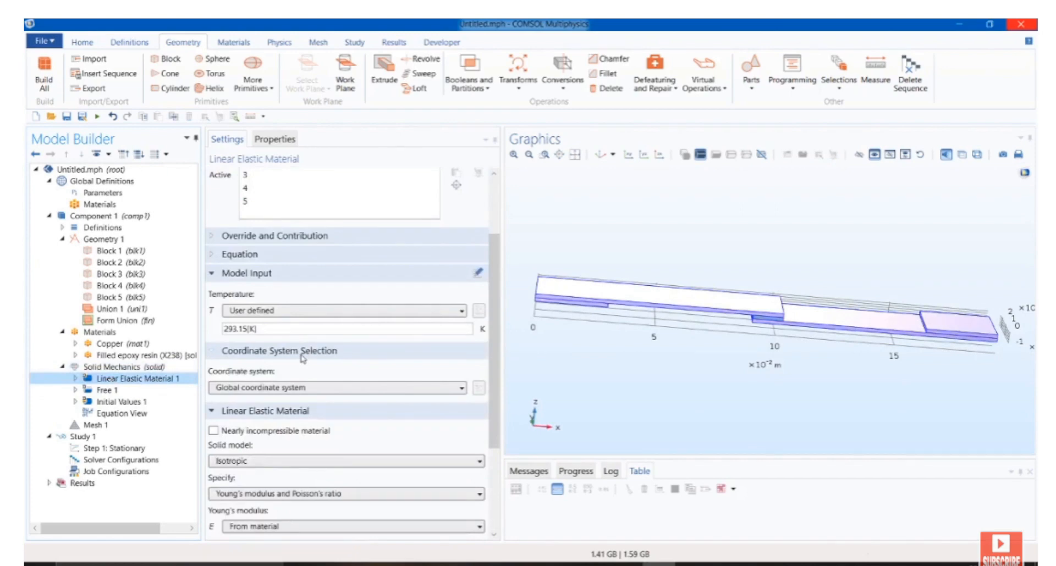
pyautogui.scroll(-5, 302, 358)
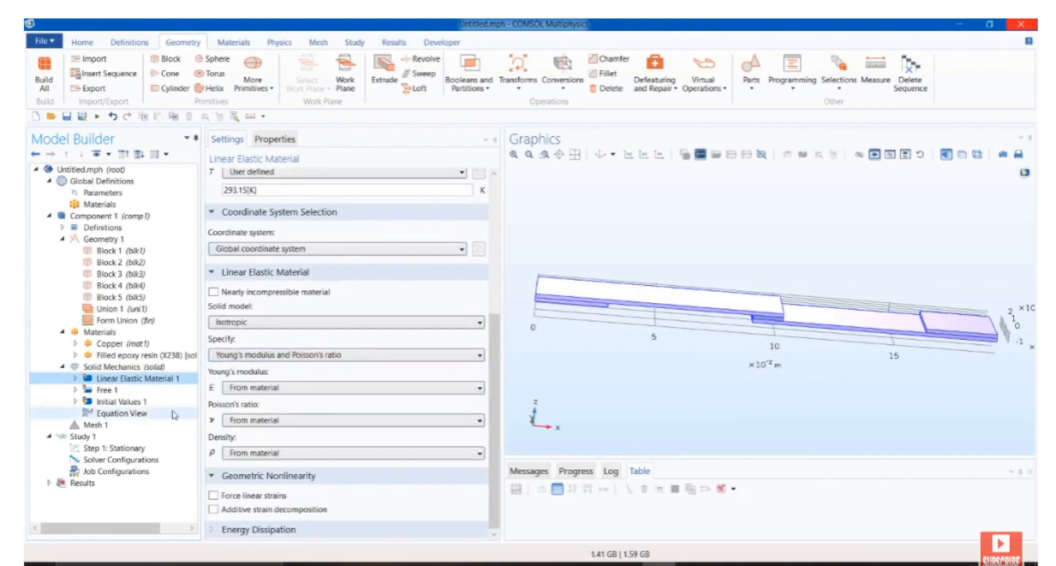
pyautogui.click(105, 390)
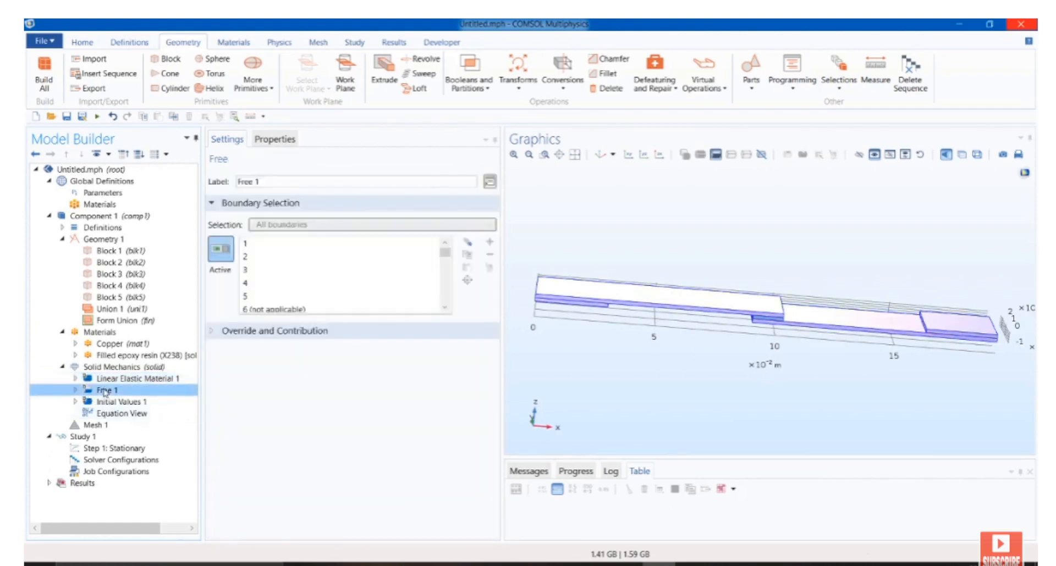
pyautogui.click(111, 402)
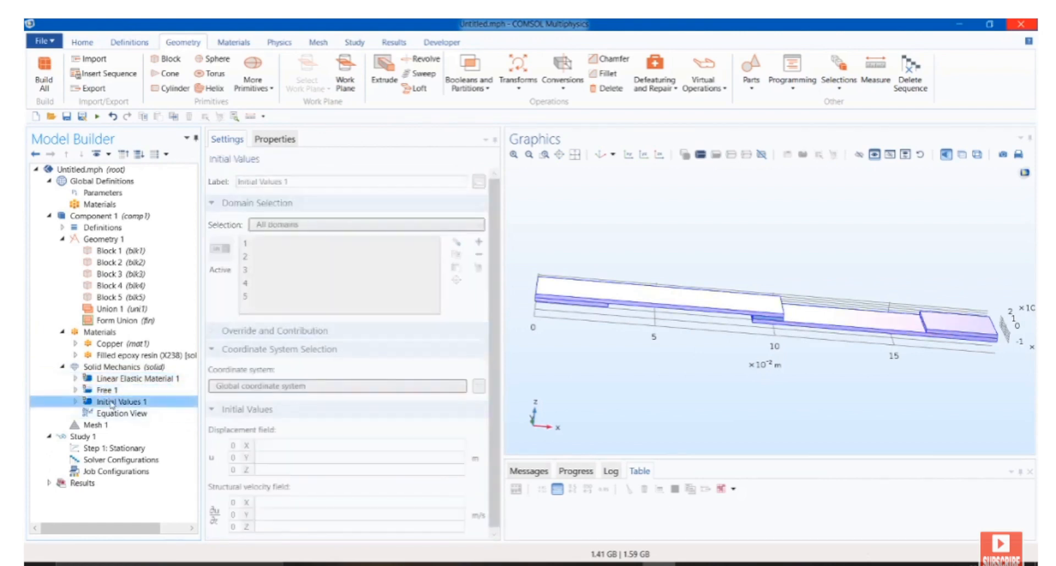
pyautogui.moveTo(641, 306); pyautogui.dragTo(643, 344)
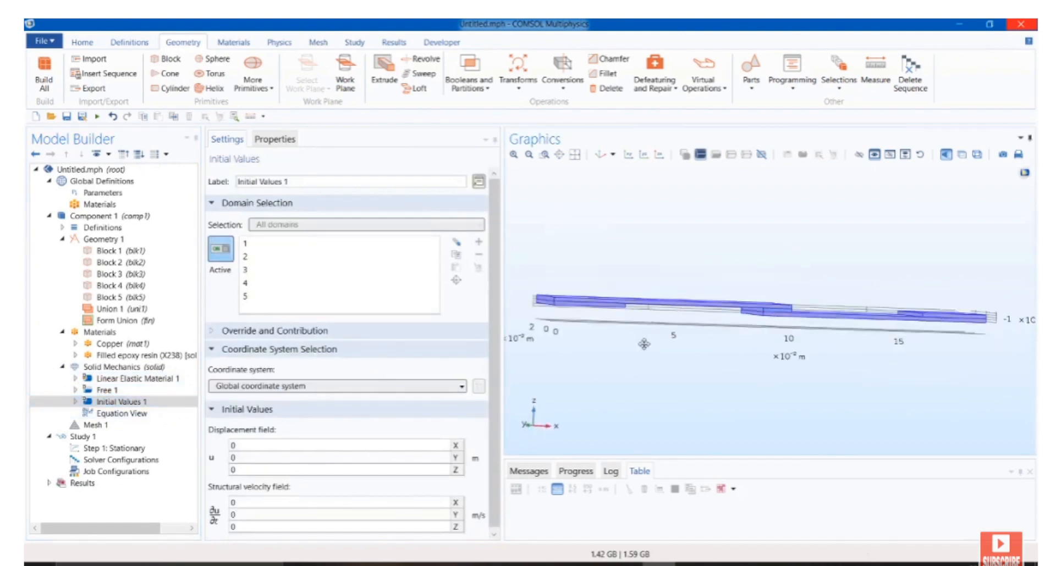
pyautogui.click(114, 414)
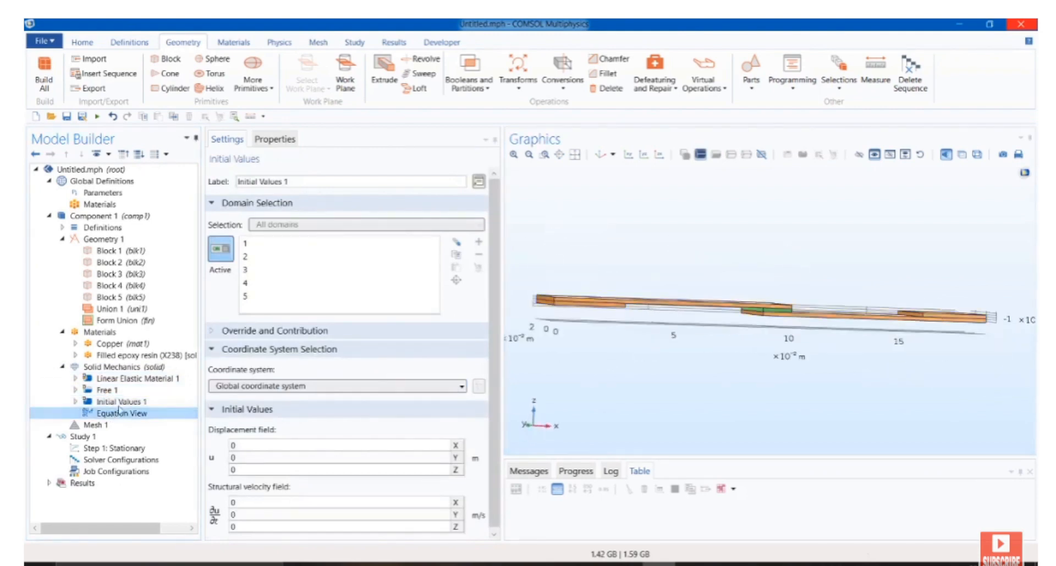
# - Add a fixed constraint on the first copper plate's outer end face, keeping only boundary 4 in its selection
pyautogui.click(281, 42)
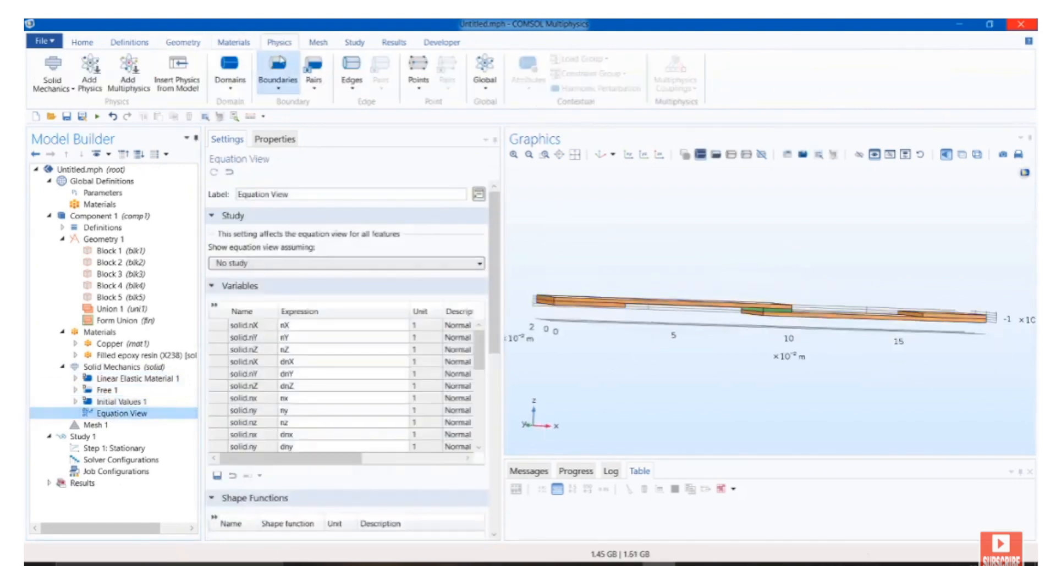
pyautogui.click(279, 88)
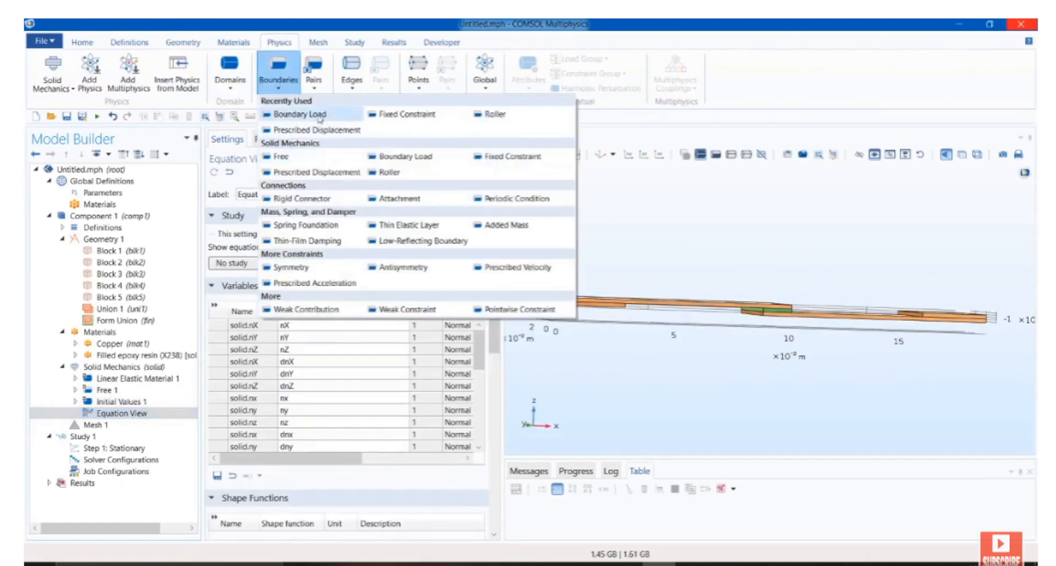
pyautogui.click(388, 115)
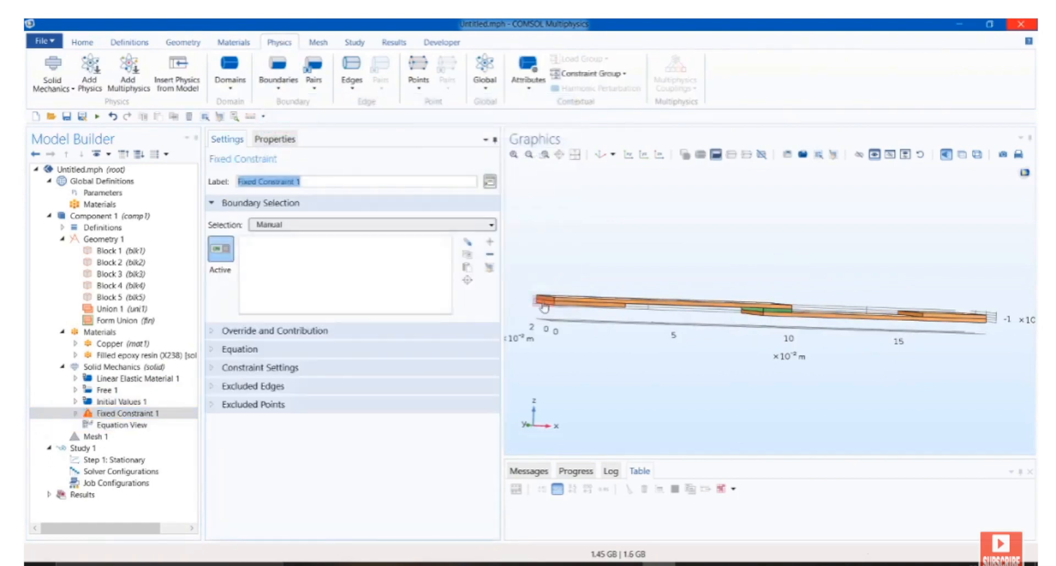
pyautogui.click(545, 306)
pyautogui.moveTo(549, 319)
pyautogui.mouseDown()
pyautogui.moveTo(594, 321)
pyautogui.moveTo(552, 289)
pyautogui.moveTo(553, 317)
pyautogui.mouseUp()
pyautogui.click(593, 320)
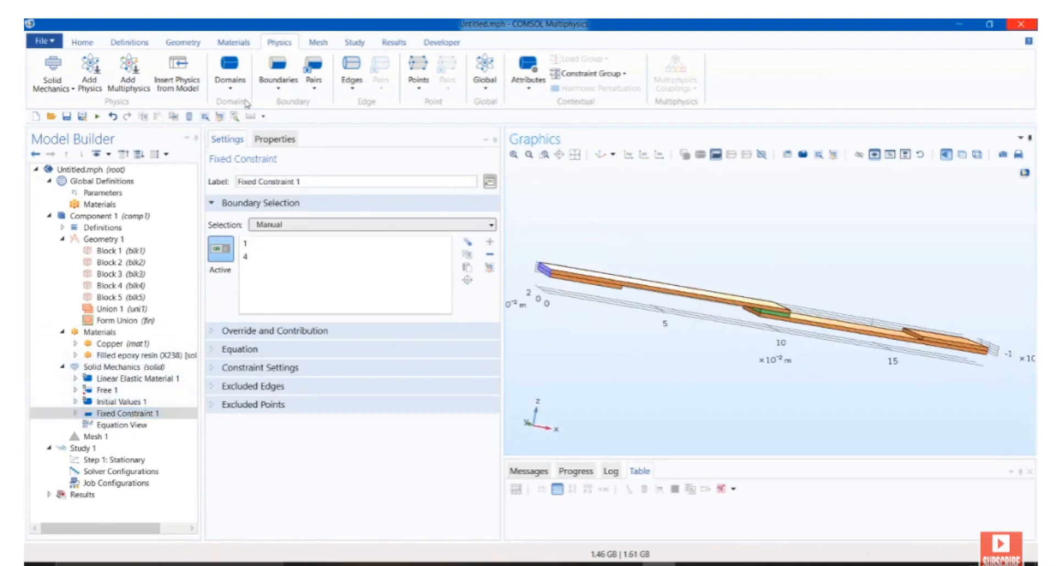
pyautogui.click(543, 273)
pyautogui.moveTo(539, 289); pyautogui.dragTo(553, 289)
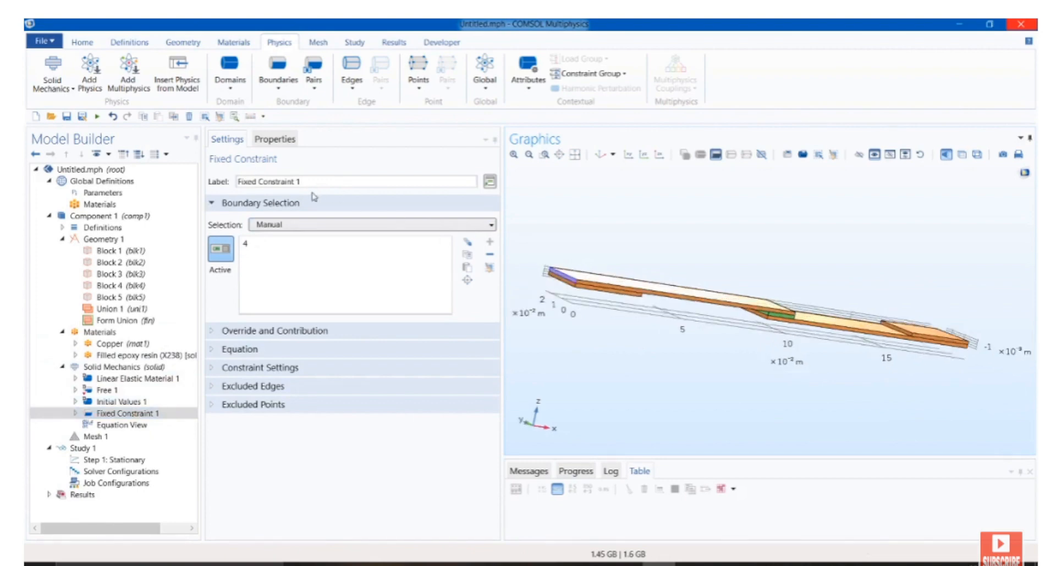
# - Add a boundary load on the second copper plate's outer end face, boundary 29
pyautogui.click(282, 88)
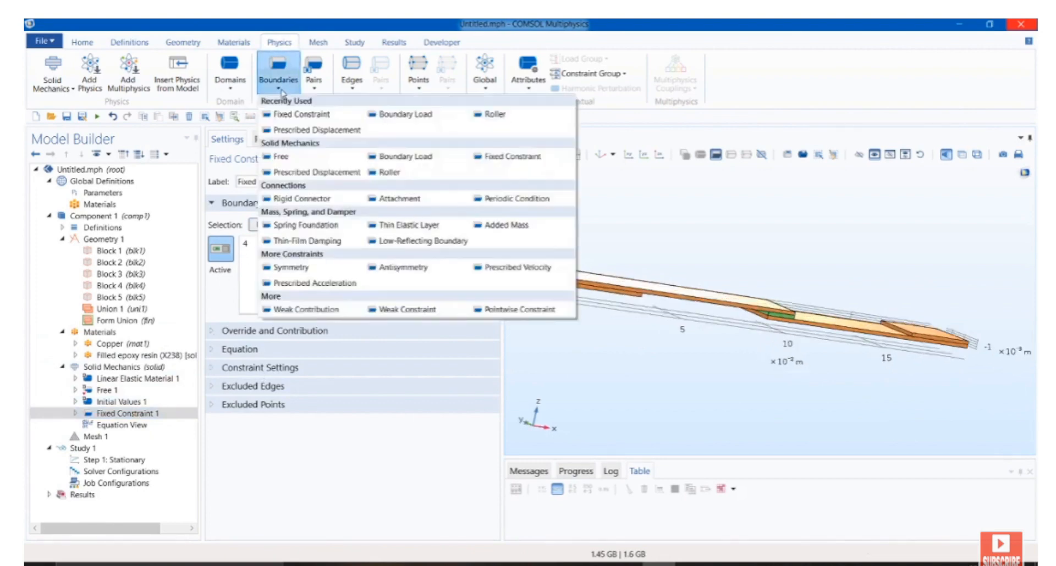
pyautogui.click(407, 114)
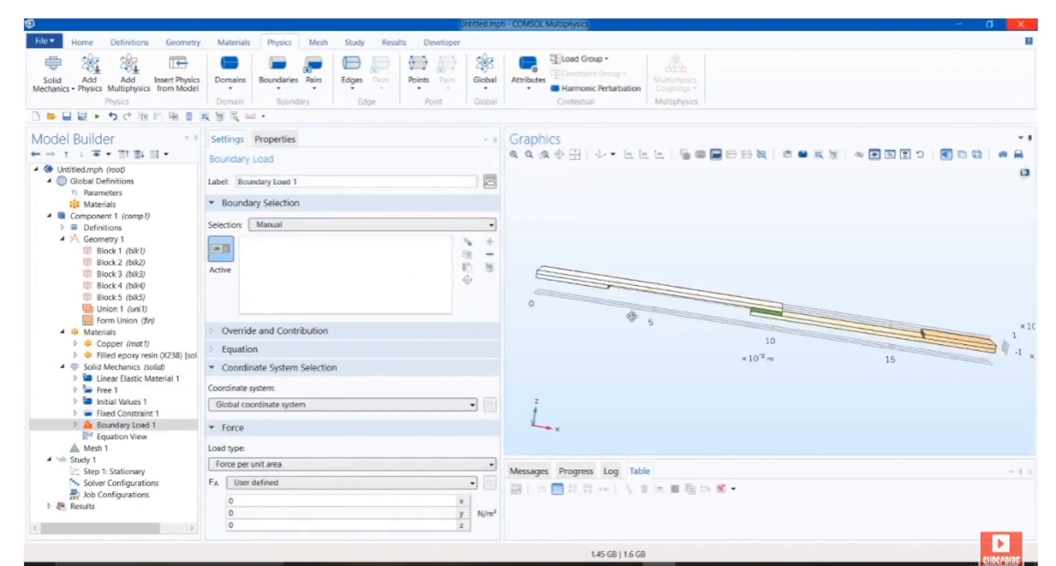
pyautogui.moveTo(550, 308); pyautogui.dragTo(771, 298)
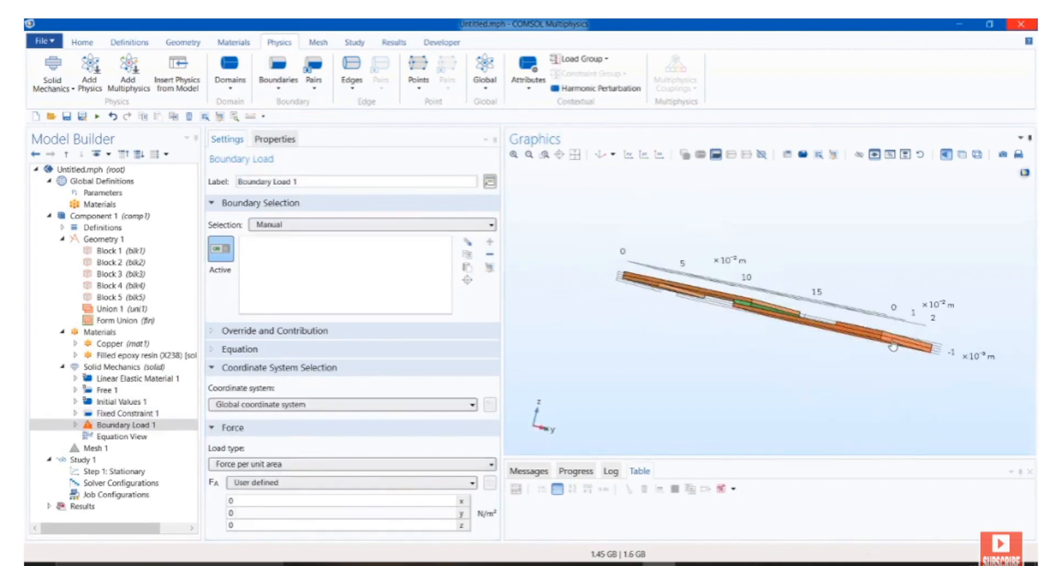
pyautogui.moveTo(895, 347); pyautogui.dragTo(867, 346)
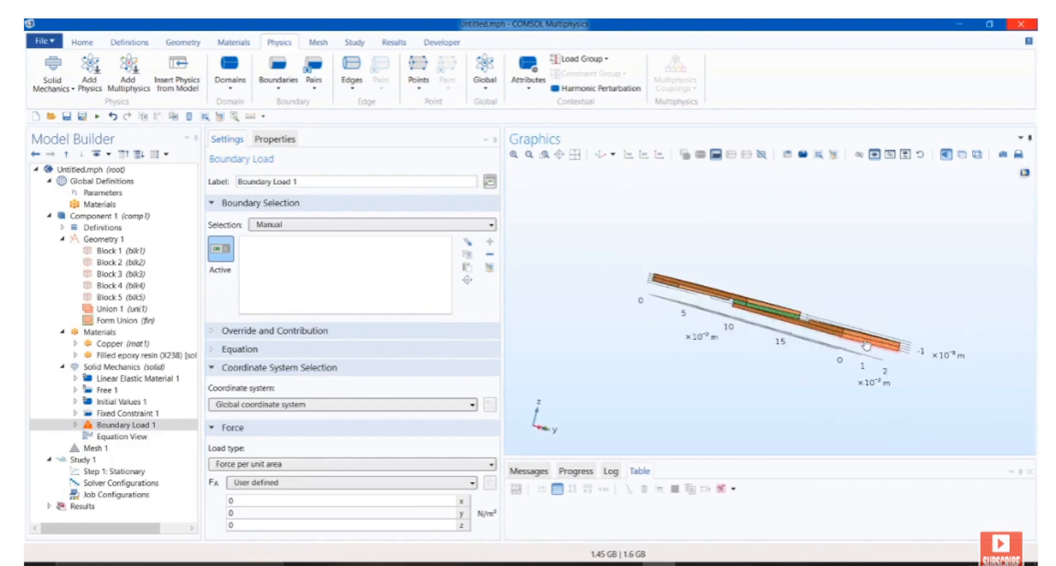
pyautogui.click(867, 345)
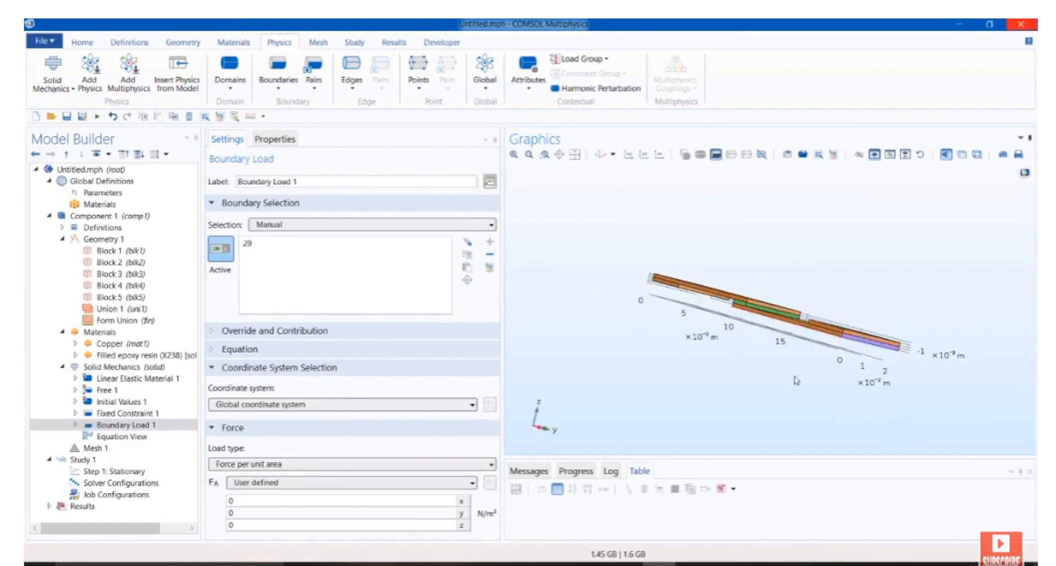
# - Define the boundary load as a total force of 10E3 N in the x direction
pyautogui.click(299, 464)
pyautogui.click(264, 486)
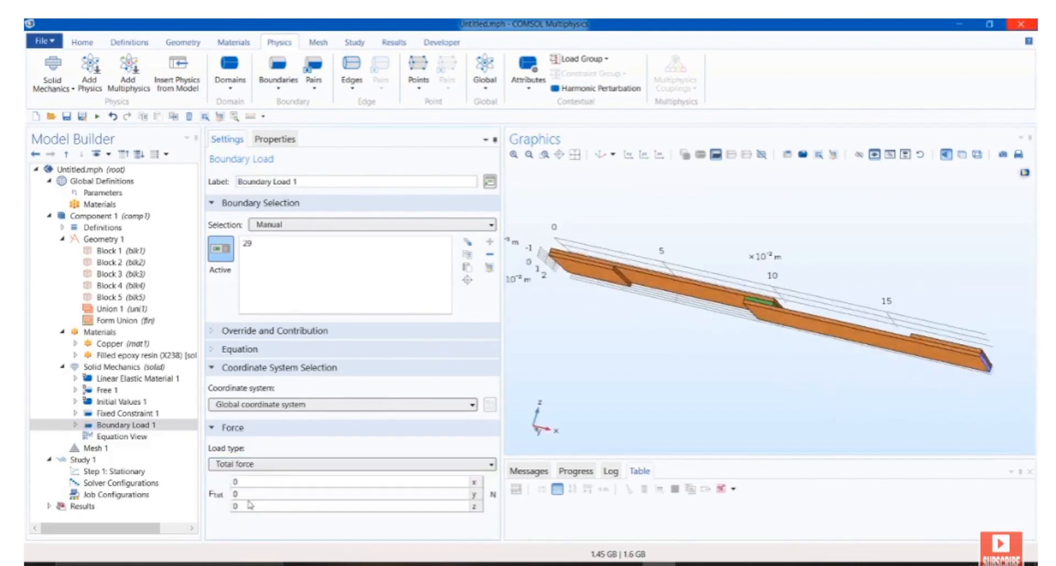
pyautogui.doubleClick(255, 483)
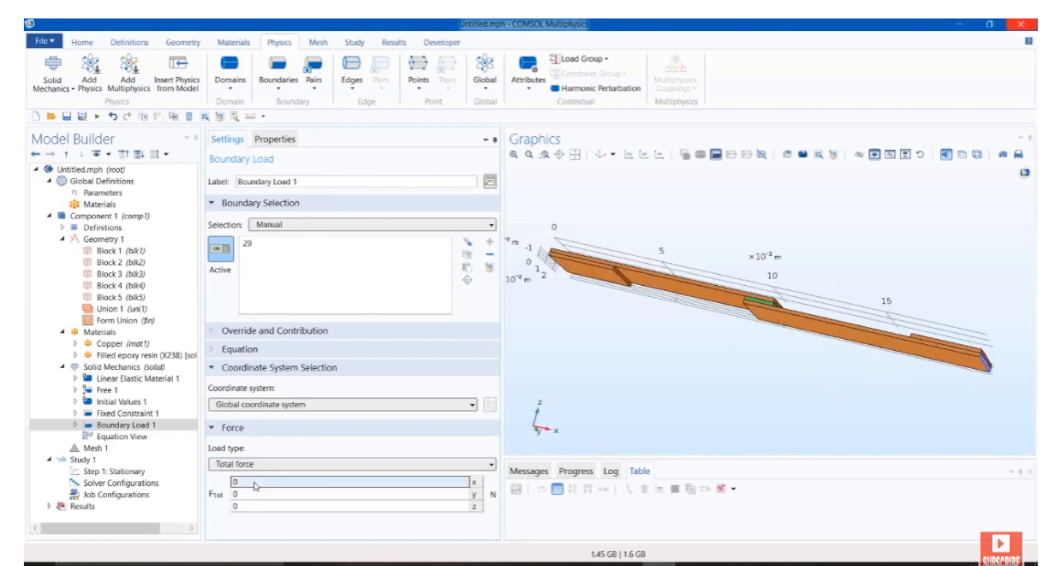
pyautogui.press('BackSpace')
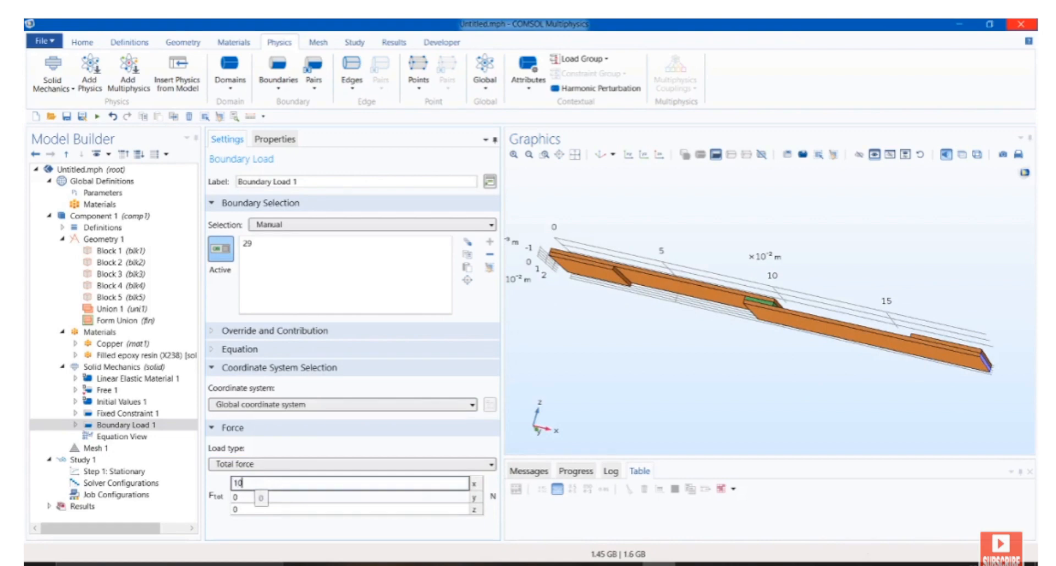
pyautogui.write('10E3')
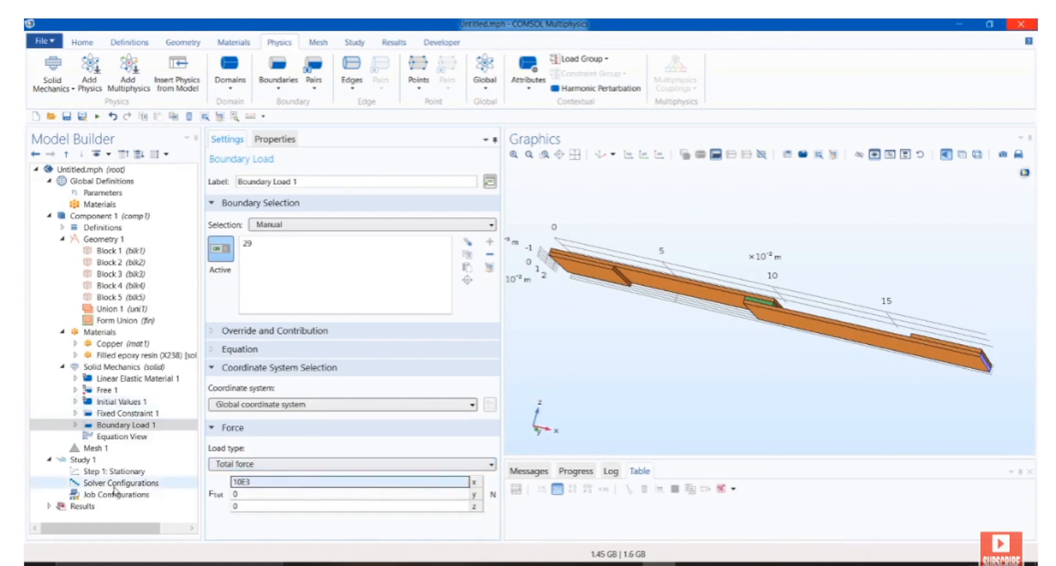
# - Build the physics-controlled mesh with normal element size and compute the stationary study
pyautogui.click(127, 450)
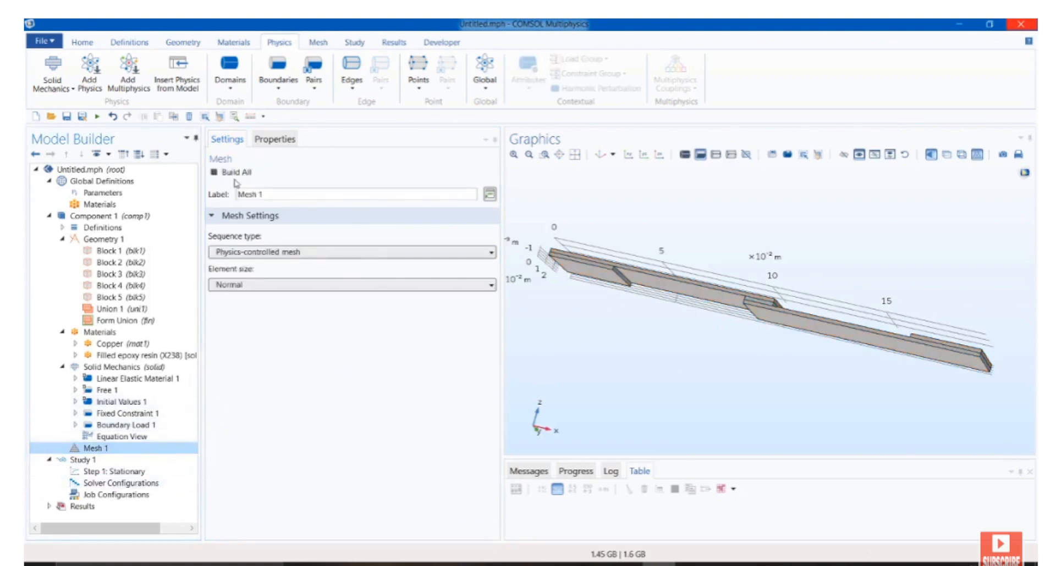
pyautogui.click(236, 174)
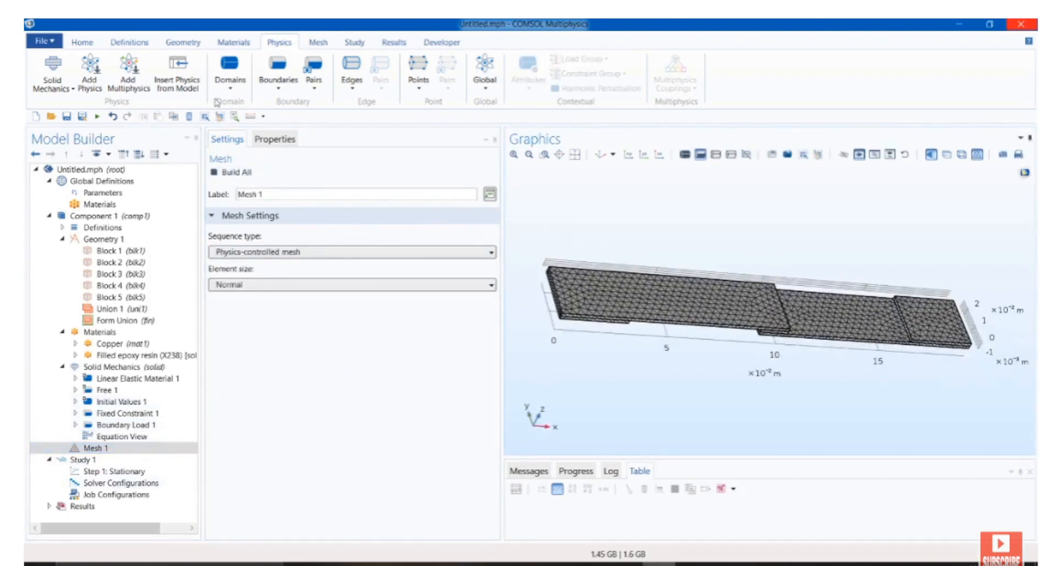
pyautogui.click(83, 44)
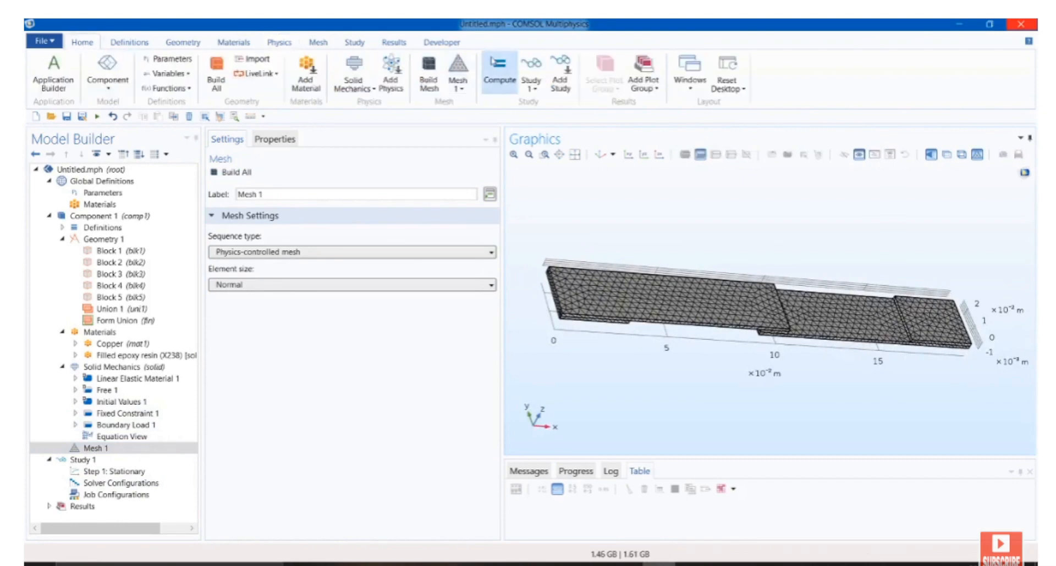
pyautogui.click(492, 60)
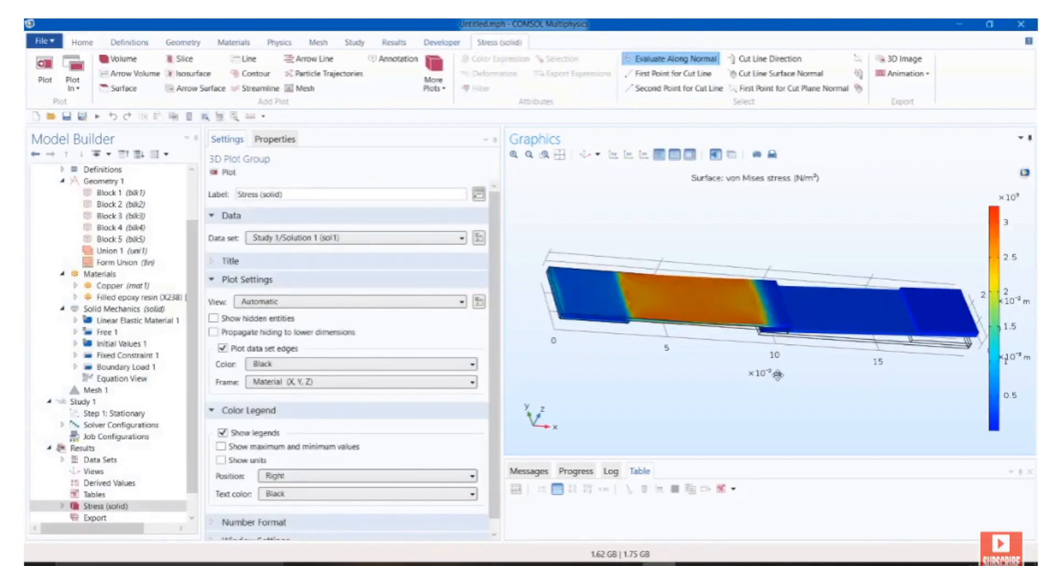
# - Show the maximum and minimum values and the units in the stress plot's color legend
pyautogui.moveTo(777, 375); pyautogui.dragTo(765, 322)
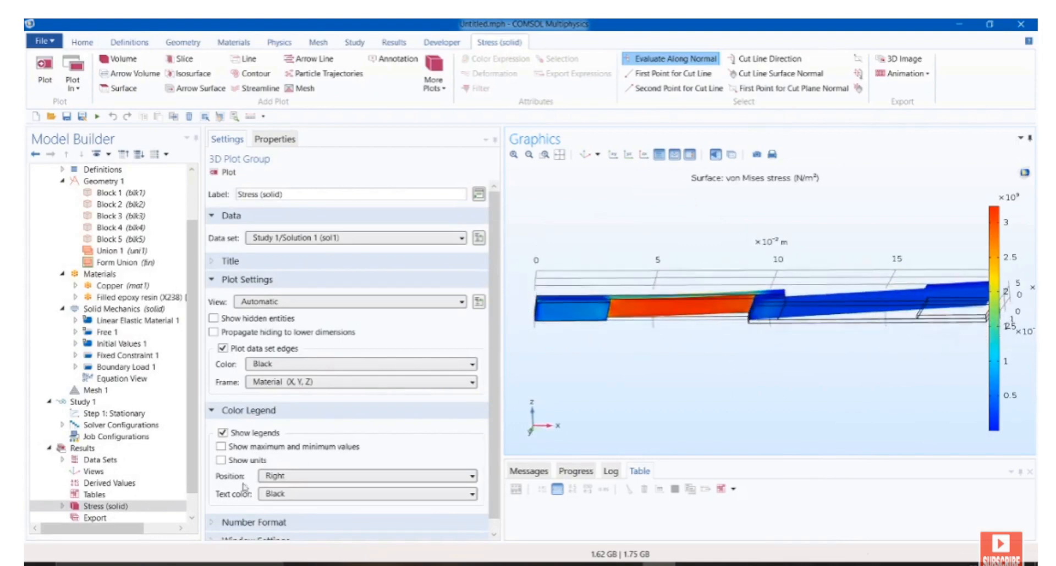
pyautogui.click(220, 447)
pyautogui.click(221, 460)
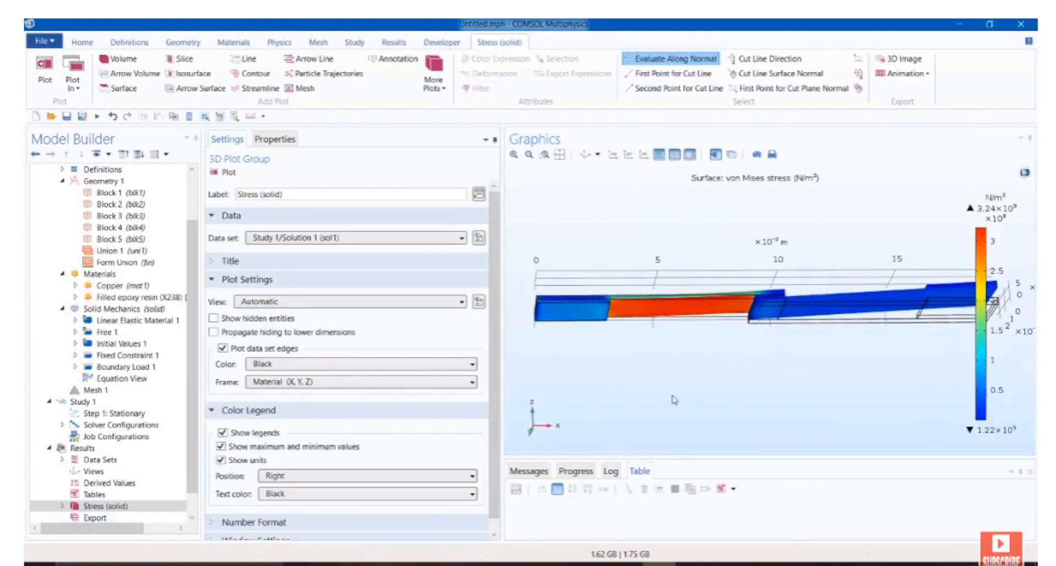
# - Examine the von Mises stress distribution over the whole joint and close up around the adhesive overlap
pyautogui.moveTo(734, 374); pyautogui.dragTo(747, 397)
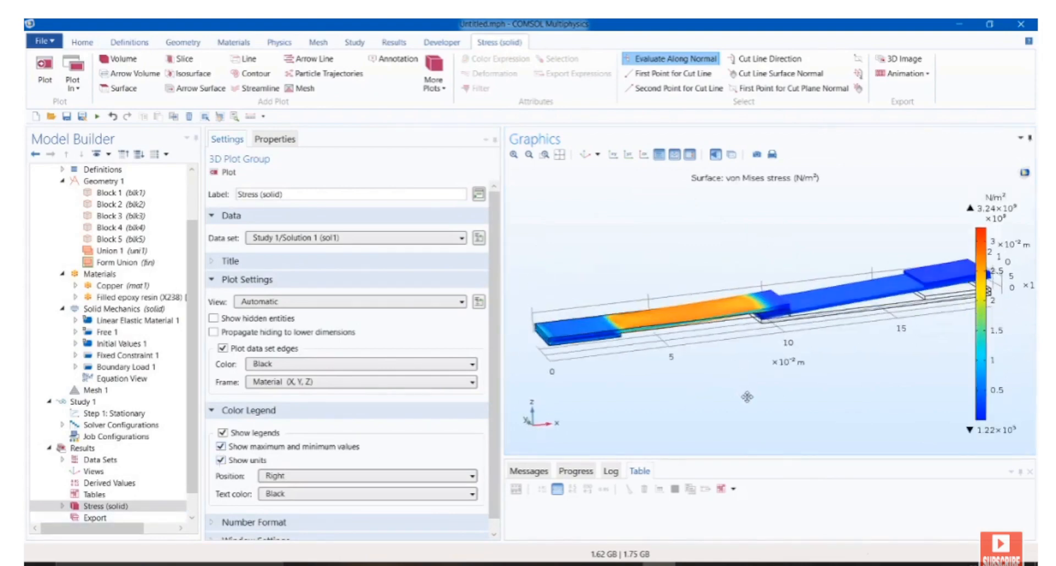
pyautogui.click(559, 154)
pyautogui.moveTo(677, 267); pyautogui.dragTo(698, 240)
pyautogui.click(544, 154)
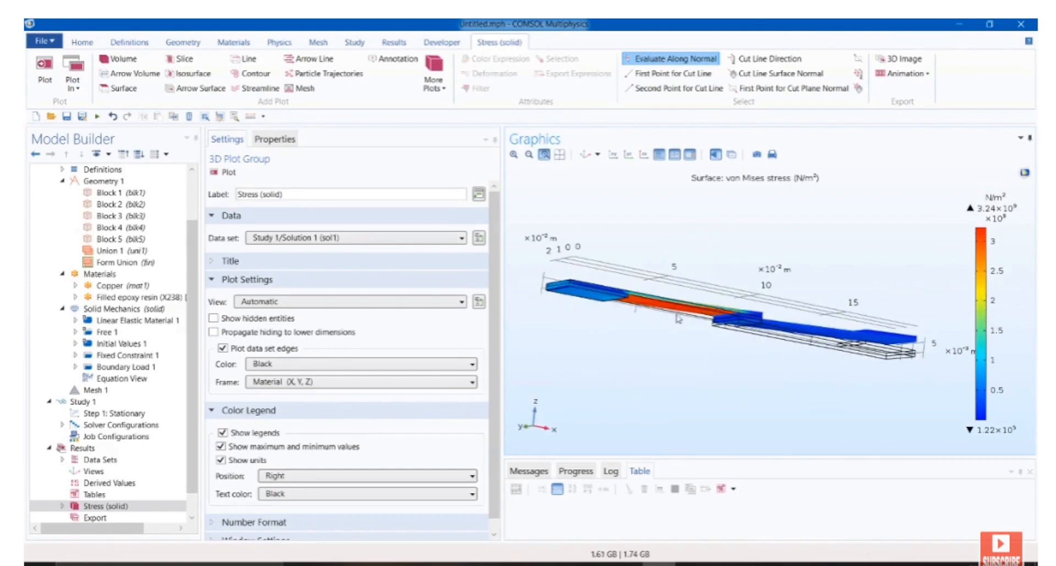
pyautogui.moveTo(735, 309); pyautogui.dragTo(767, 339)
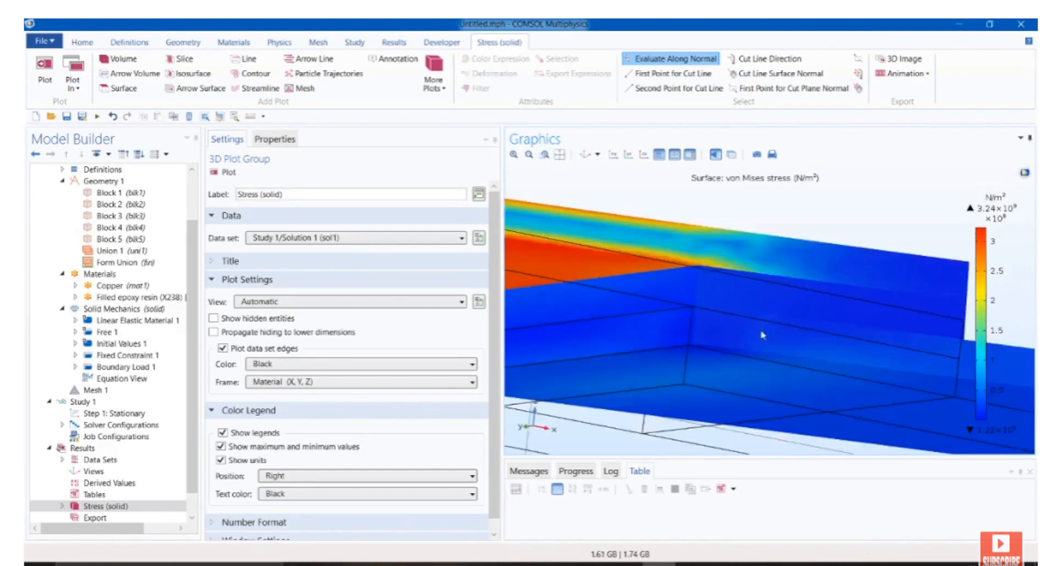
pyautogui.moveTo(726, 376); pyautogui.dragTo(726, 376)
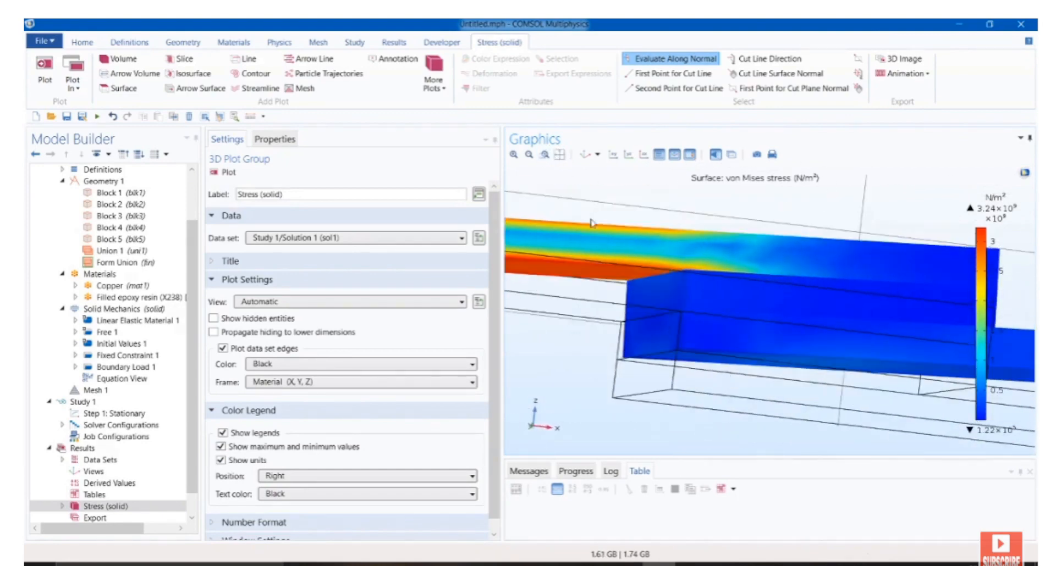
pyautogui.click(559, 154)
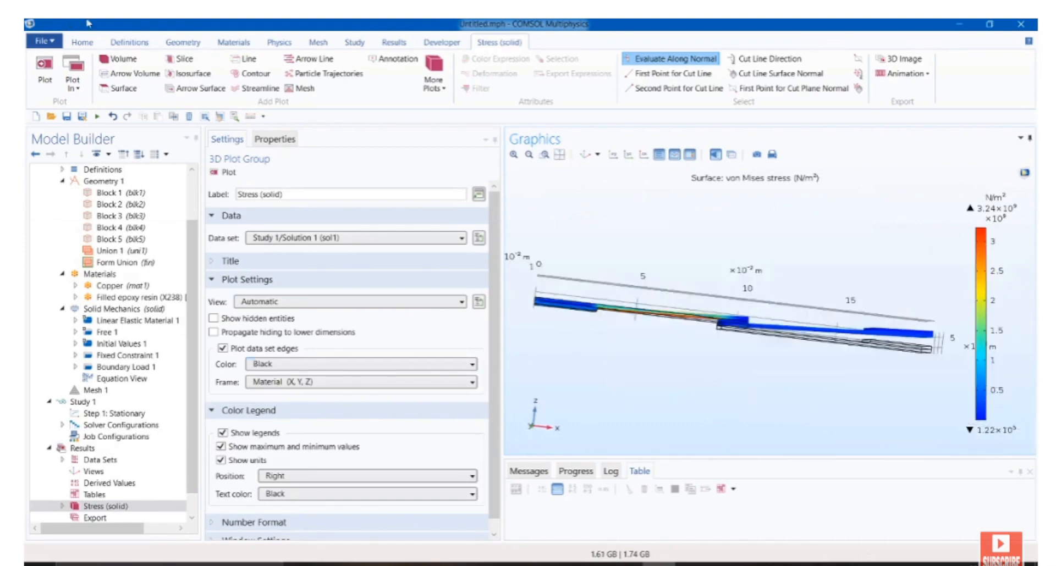
# - Add a 3D plot group with a volume plot of total displacement, solid.disp, and plot it
pyautogui.click(82, 42)
pyautogui.click(630, 85)
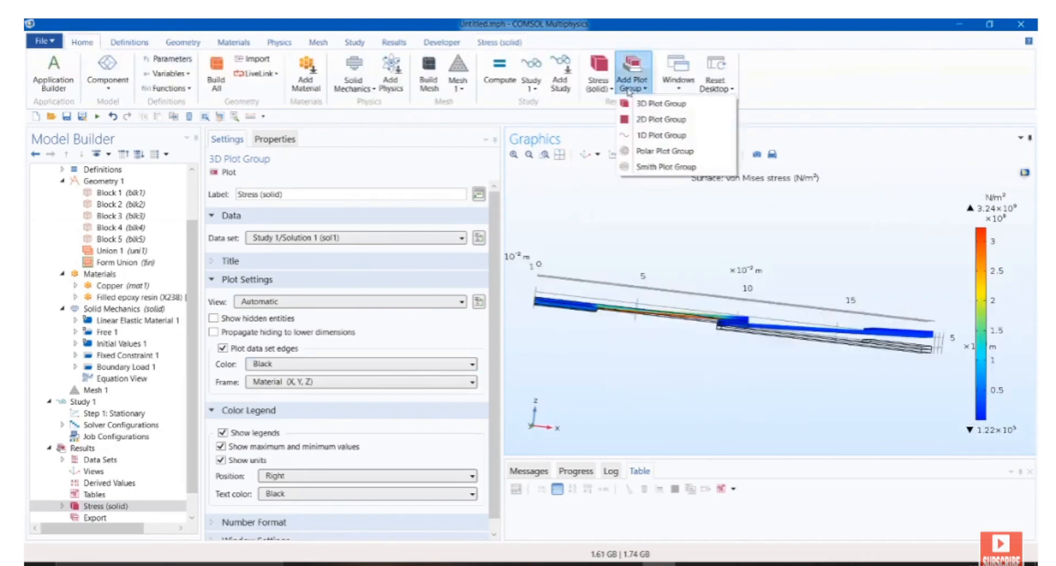
pyautogui.click(660, 104)
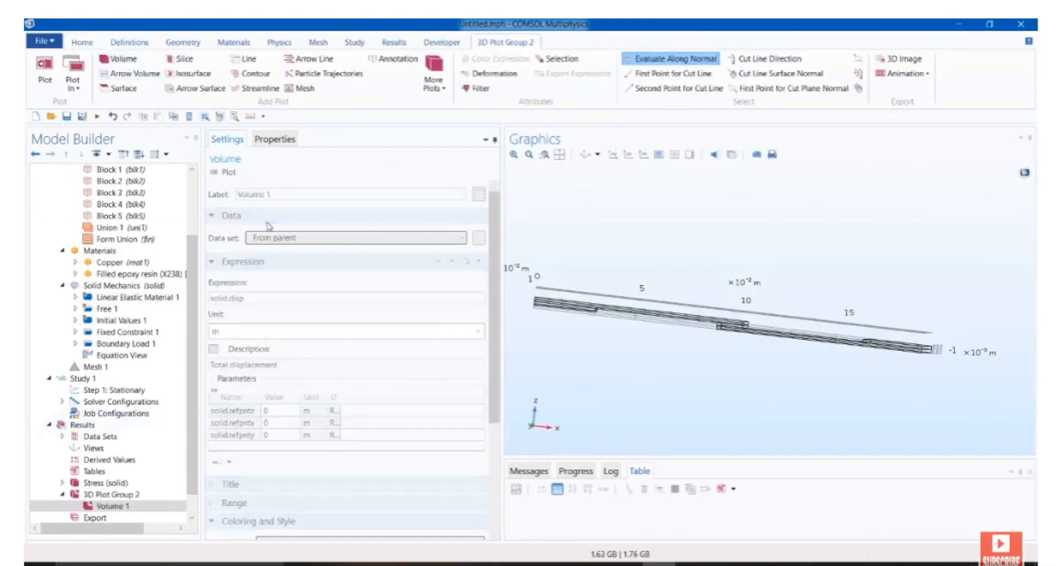
pyautogui.click(233, 170)
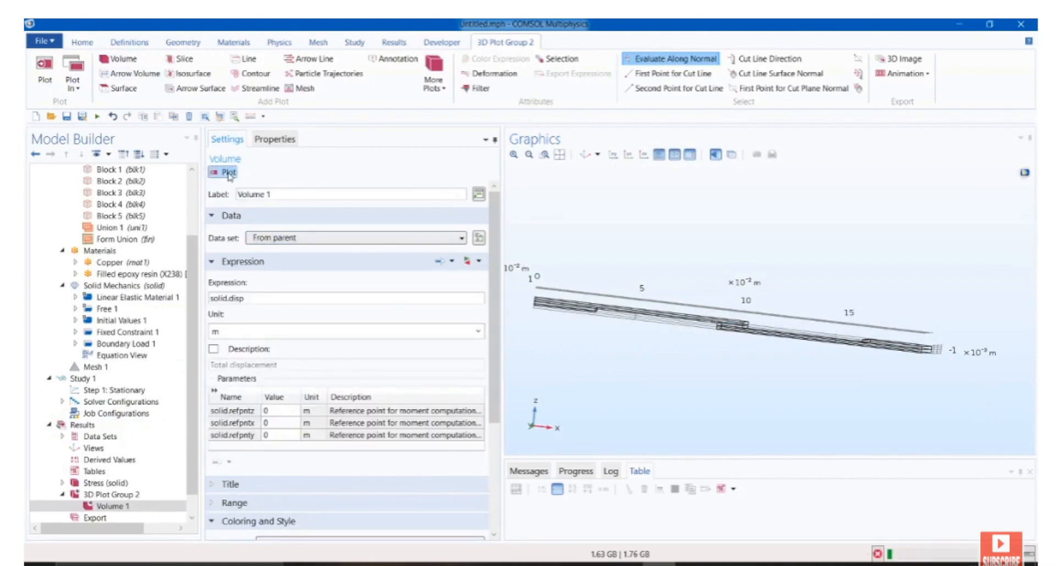
pyautogui.moveTo(578, 286); pyautogui.dragTo(573, 316)
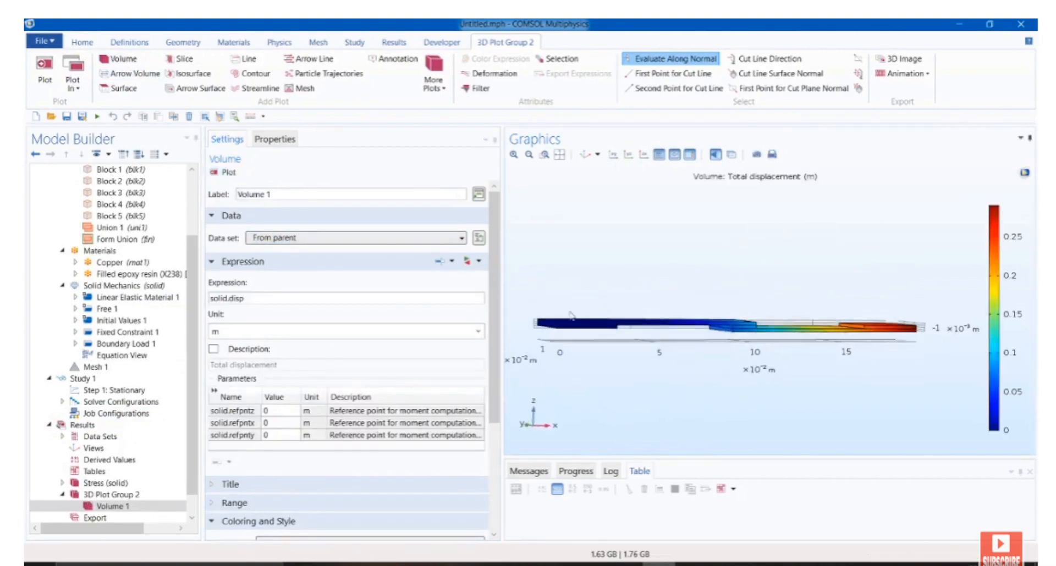
# - Turn on maximum and minimum values and units in the displacement plot group's color legend
pyautogui.click(111, 495)
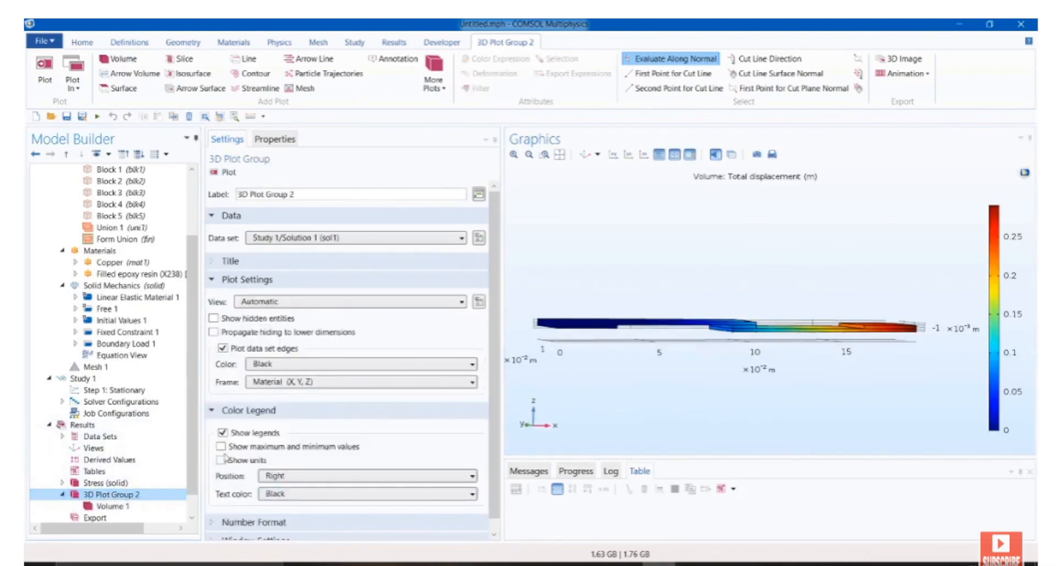
pyautogui.click(221, 446)
pyautogui.click(221, 460)
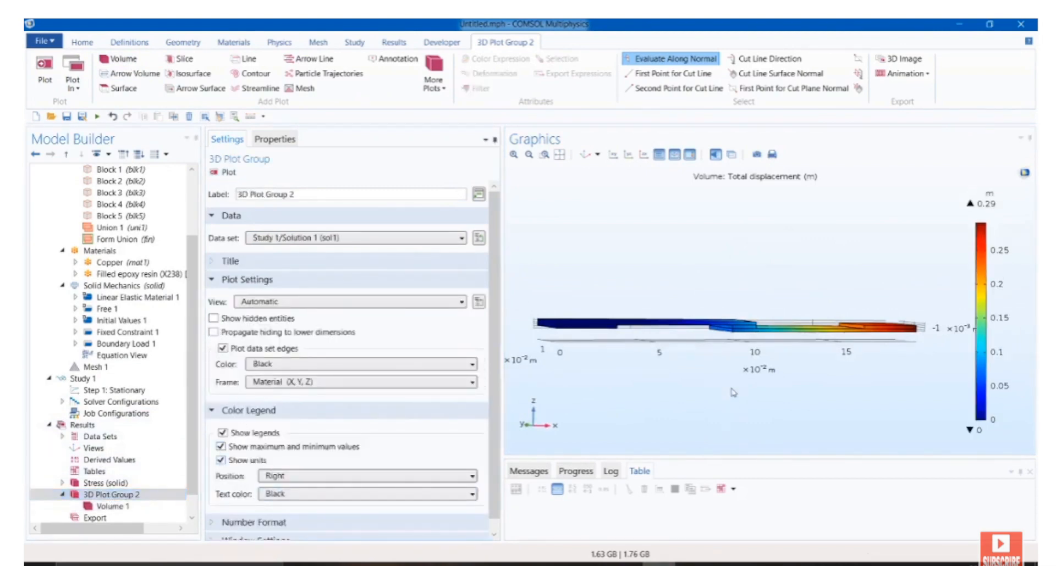